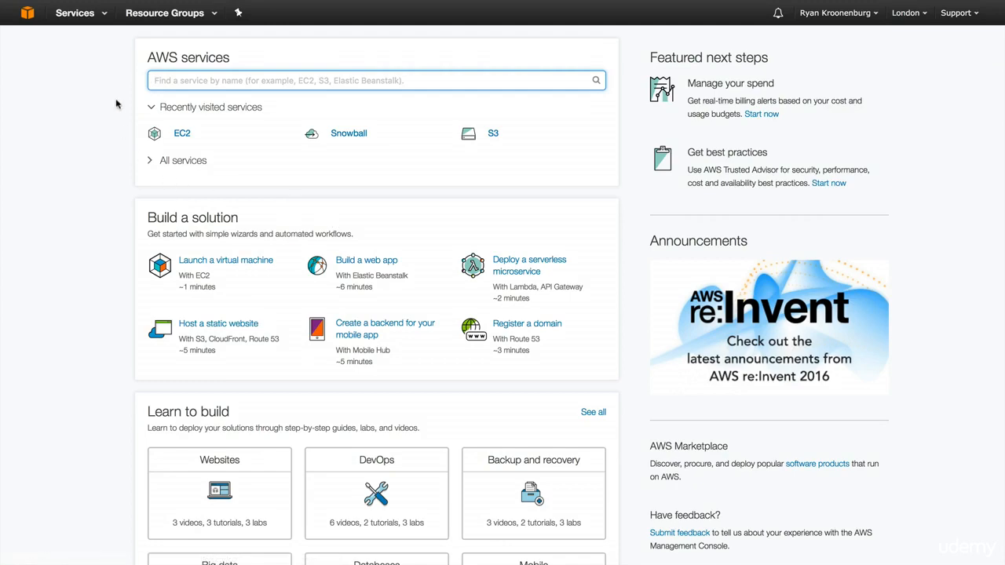
List the running EC2 instances and review the description details of MyEc2WebServer.
{"action": "left_click", "coordinate": [98, 15]}
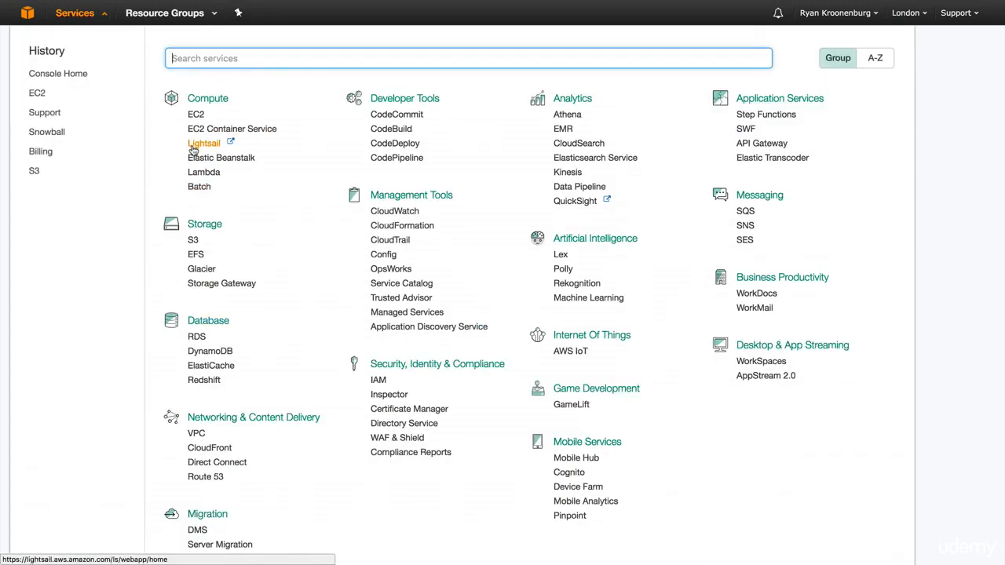
{"action": "left_click", "coordinate": [194, 116]}
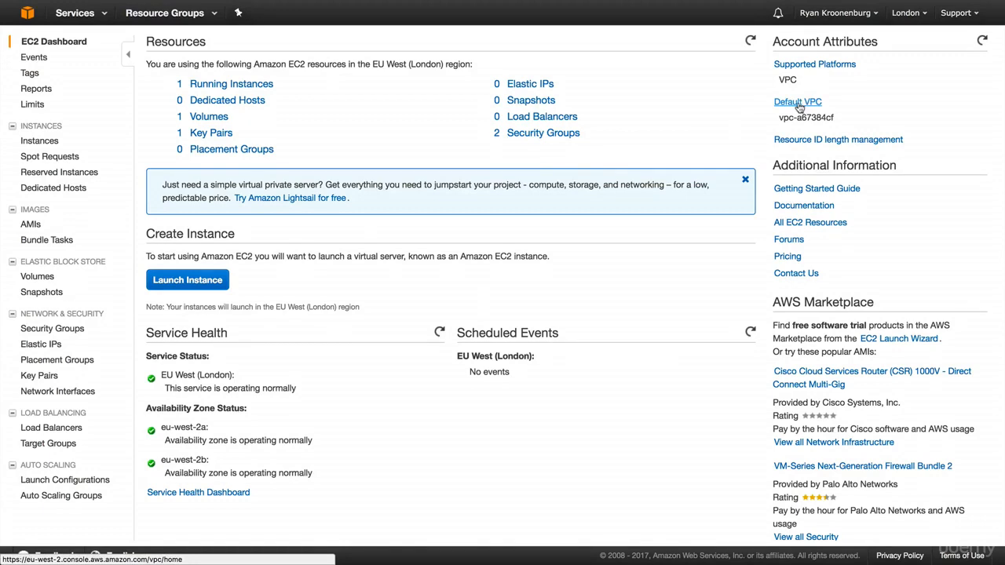
{"action": "left_click", "coordinate": [228, 86]}
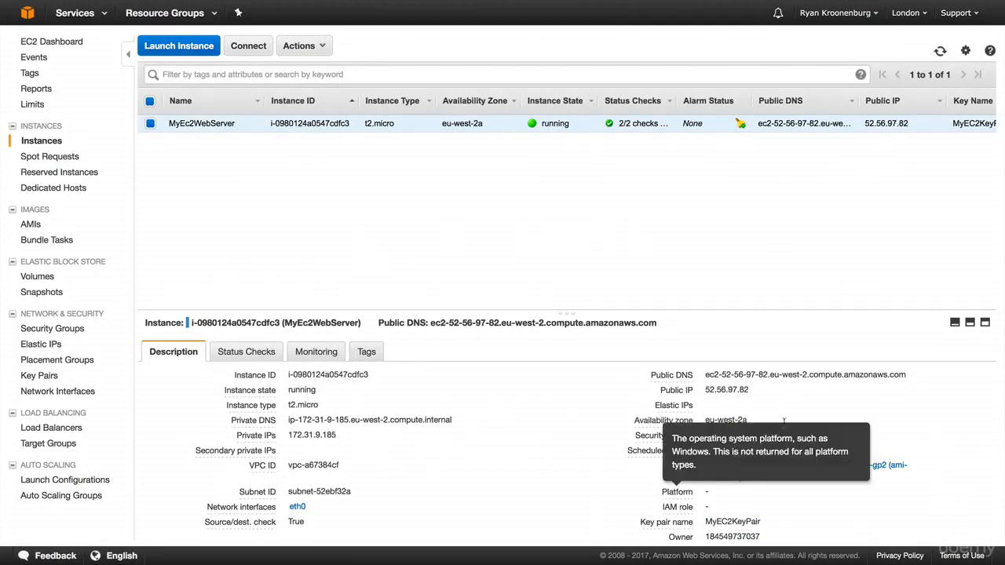
{"action": "left_click", "coordinate": [985, 323]}
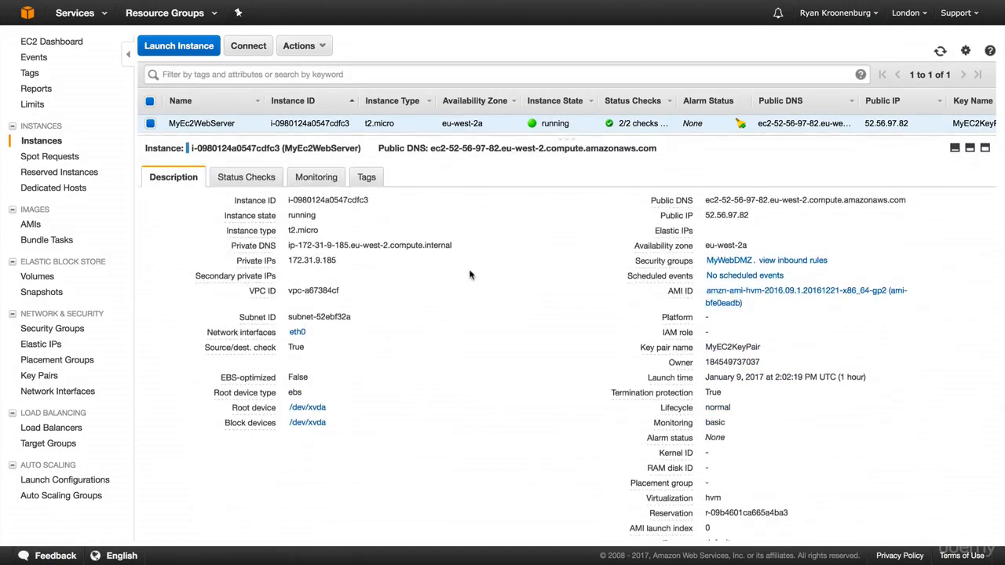
{"action": "left_click", "coordinate": [970, 148]}
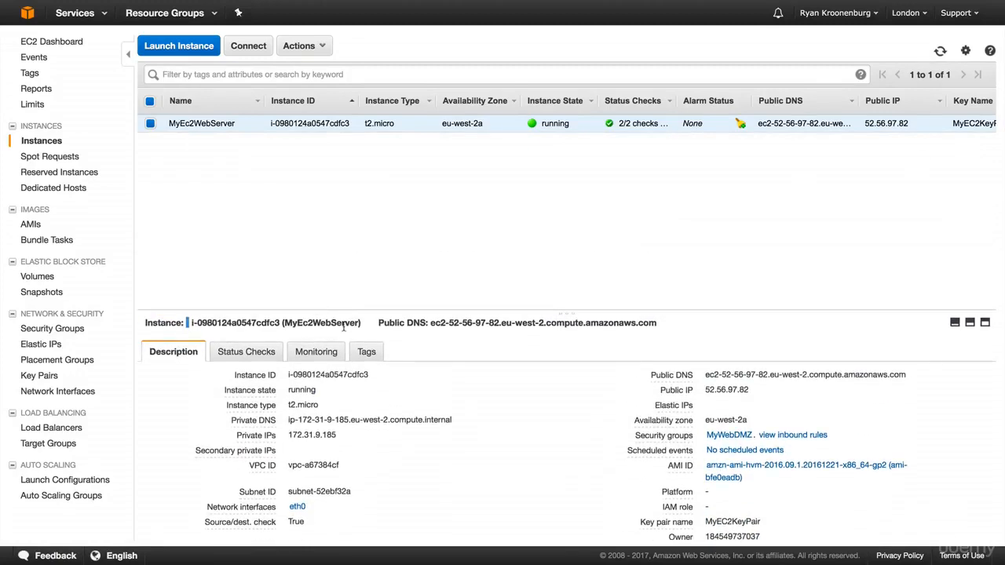
{"action": "scroll", "coordinate": [228, 360], "scroll_direction": "down", "scroll_amount": 2}
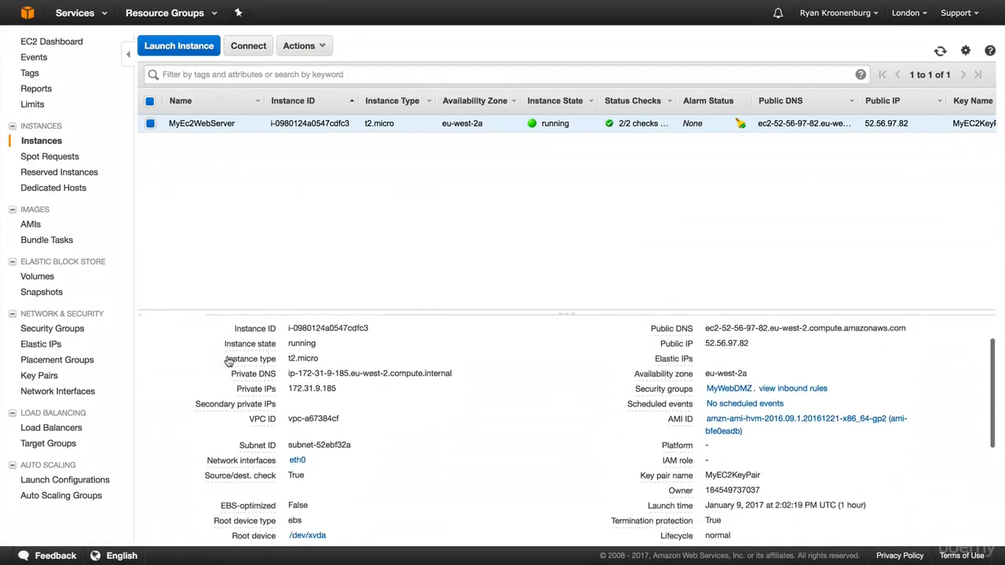
{"action": "scroll", "coordinate": [396, 358], "scroll_direction": "up", "scroll_amount": 2}
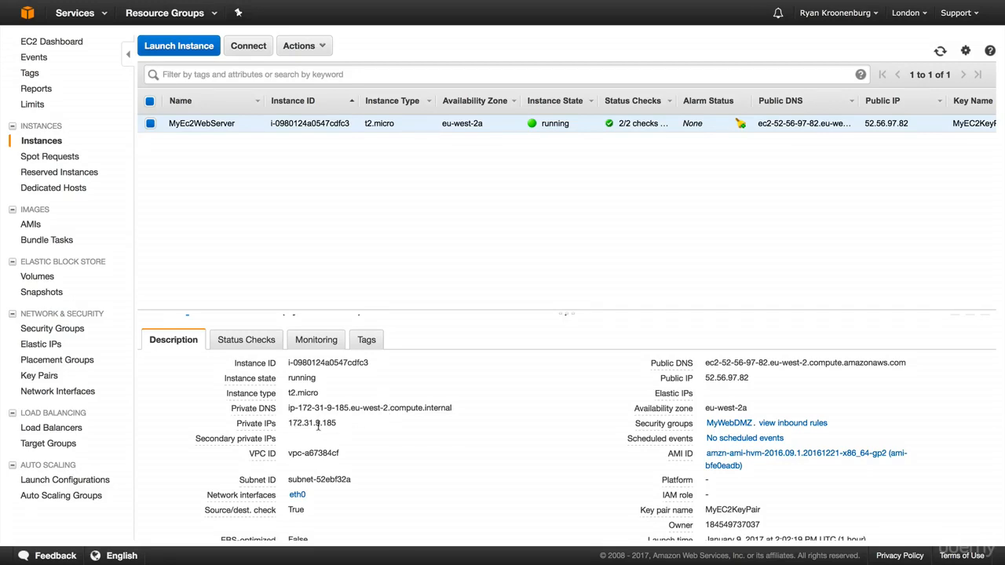
Open the instance's public DNS address, ec2-52-56-97-82.eu-west-2.compute.amazonaws.com, in a new browser tab.
{"action": "triple_click", "coordinate": [711, 363]}
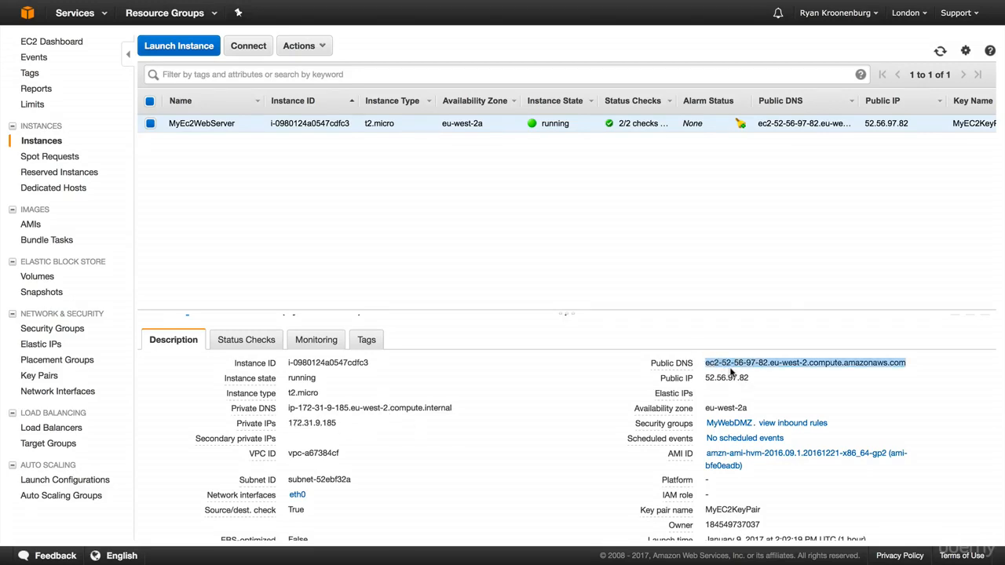
{"action": "left_click", "coordinate": [772, 371]}
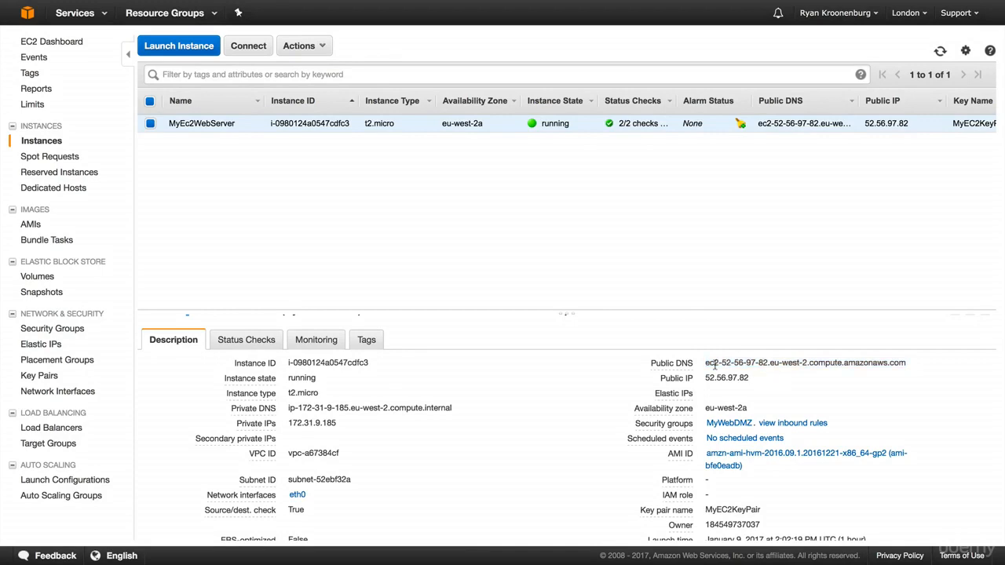
{"action": "left_click_drag", "start_coordinate": [706, 366], "coordinate": [907, 367]}
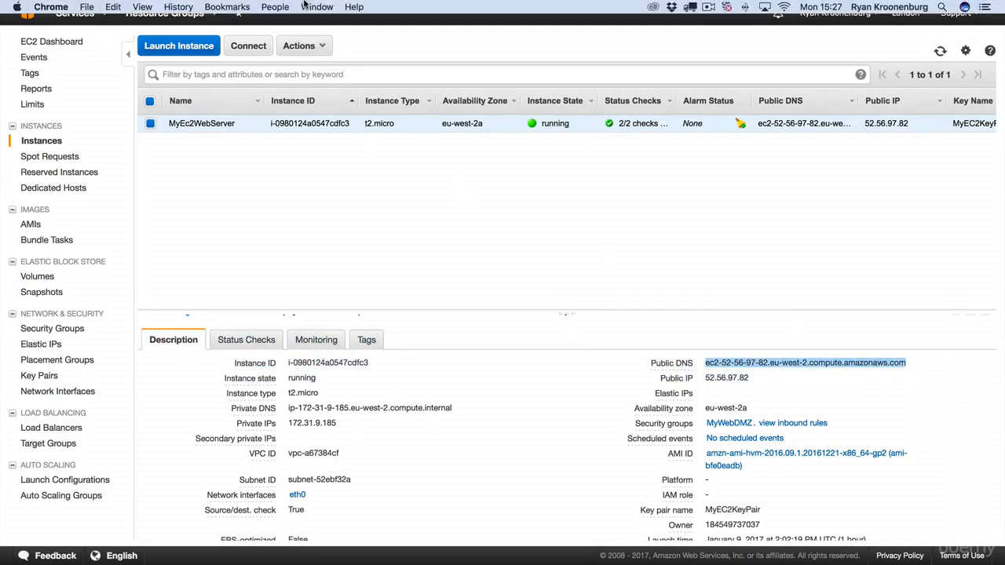
{"action": "key", "text": "super+t"}
{"action": "type", "text": "ec2-52-56-87-82.eu-west-2.compute.amazonaws.com"}
{"action": "key", "text": "Return"}
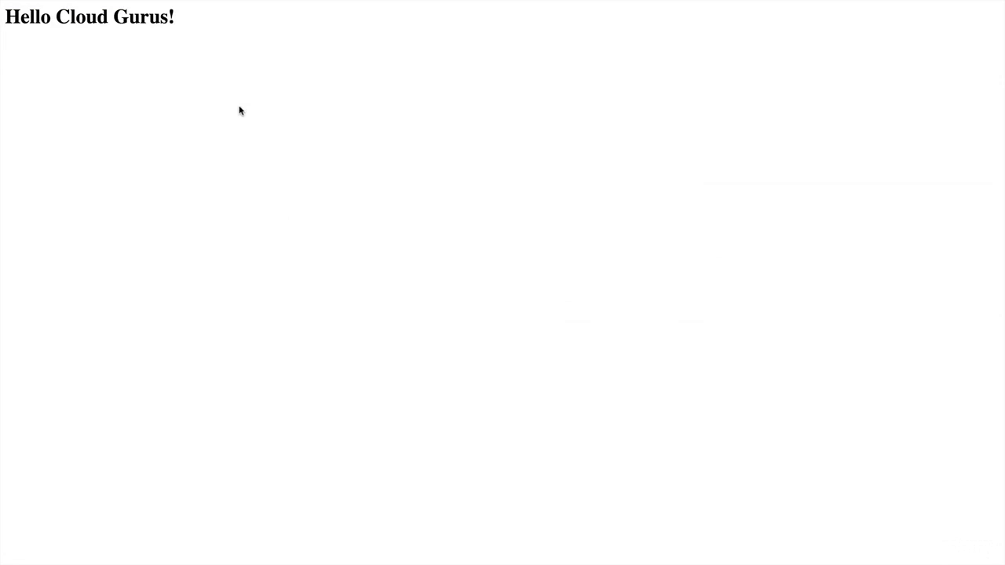
Return to the EC2 Management Console and review the remaining description details of MyEc2WebServer, including its security group and termination protection.
{"action": "mouse_move", "coordinate": [164, 7]}
{"action": "left_click", "coordinate": [153, 31]}
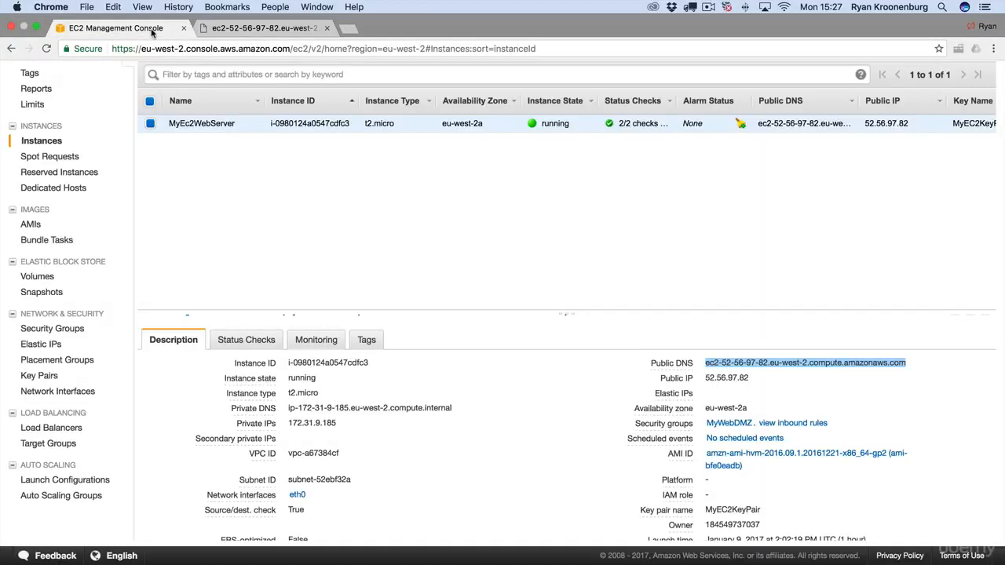
{"action": "left_click", "coordinate": [961, 281]}
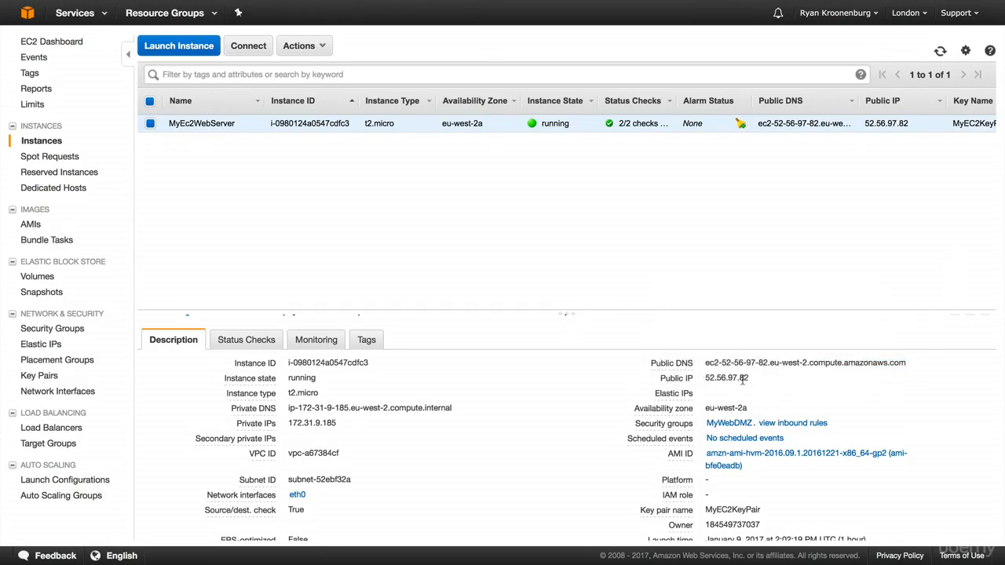
{"action": "scroll", "coordinate": [767, 408], "scroll_direction": "down", "scroll_amount": 1}
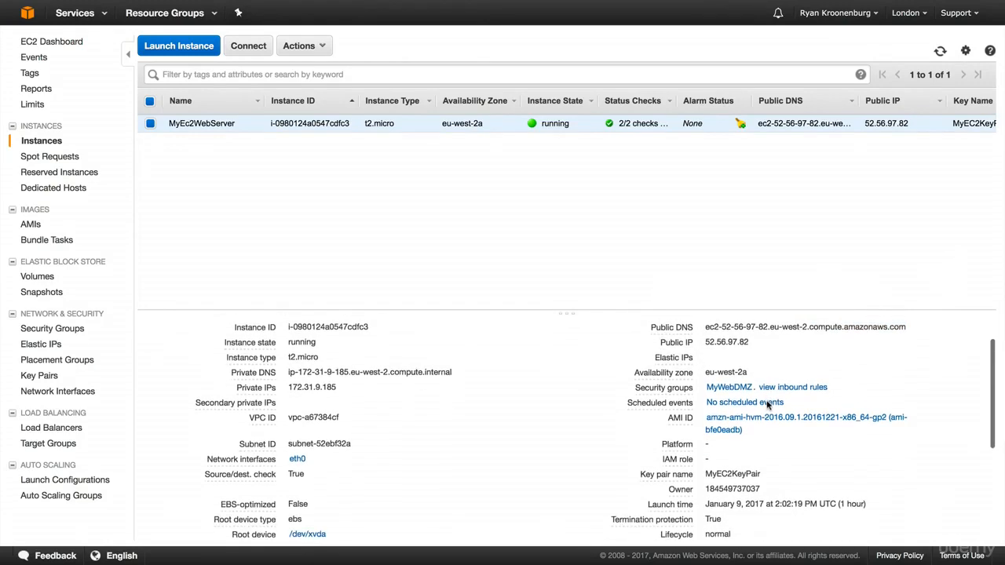
{"action": "scroll", "coordinate": [549, 415], "scroll_direction": "down", "scroll_amount": 1}
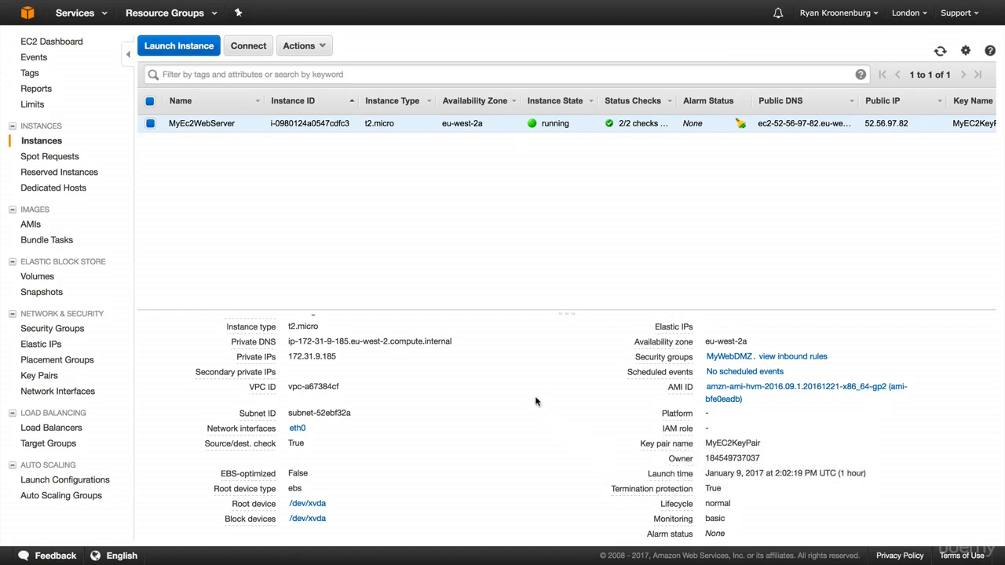
Try to terminate the MyEc2WebServer instance, then dismiss the termination dialog.
{"action": "left_click", "coordinate": [299, 47]}
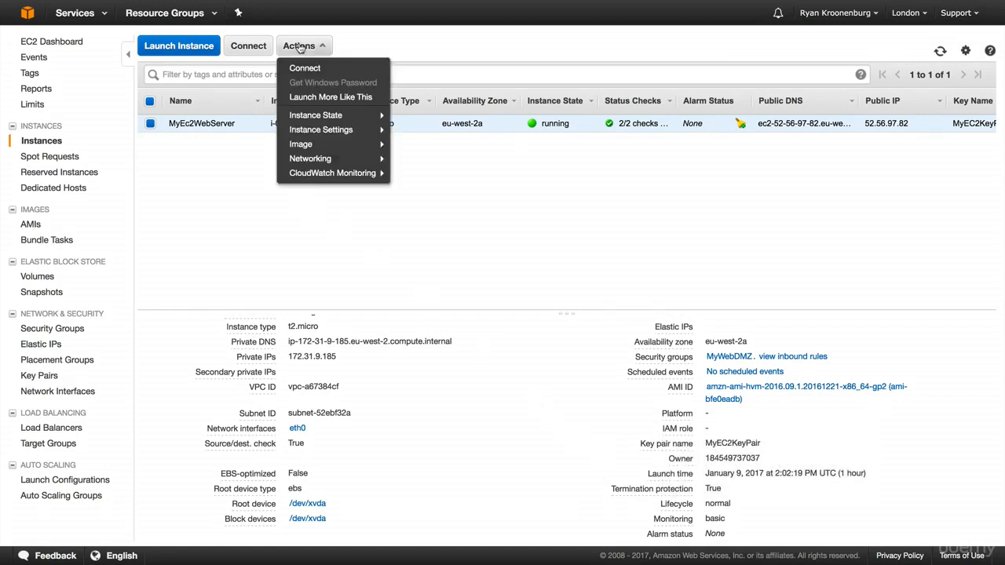
{"action": "mouse_move", "coordinate": [326, 117]}
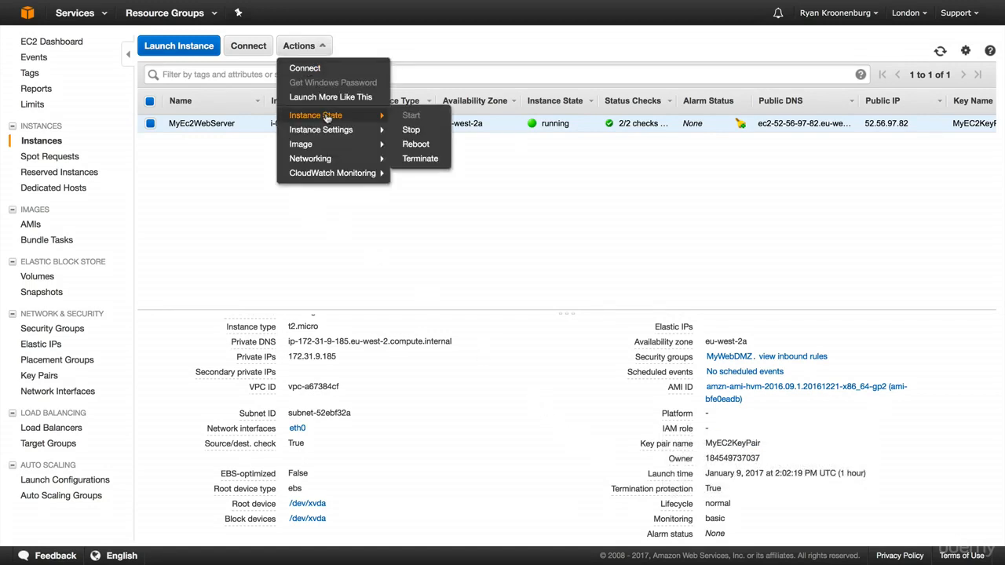
{"action": "left_click", "coordinate": [424, 160]}
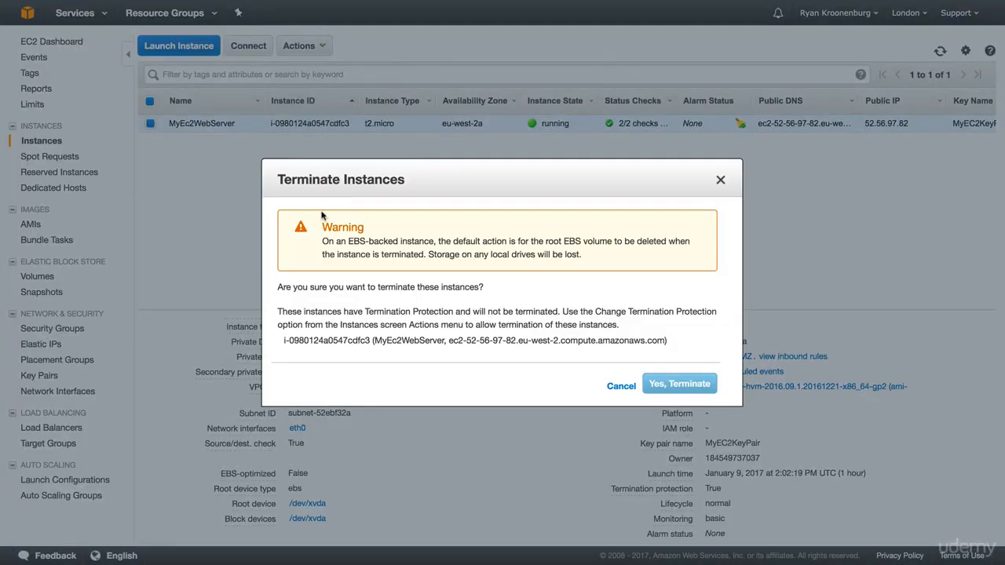
{"action": "left_click", "coordinate": [694, 390]}
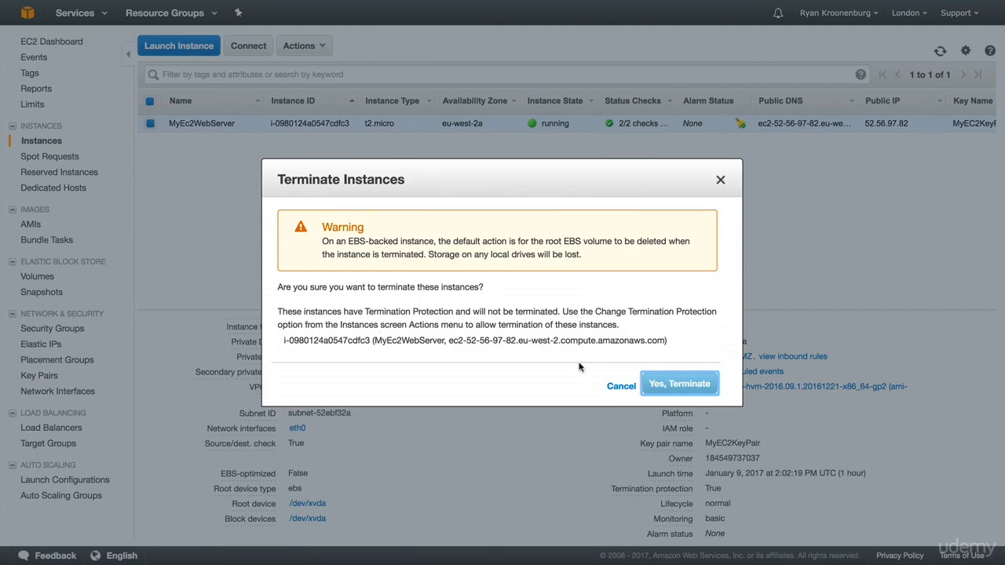
{"action": "left_click", "coordinate": [629, 388]}
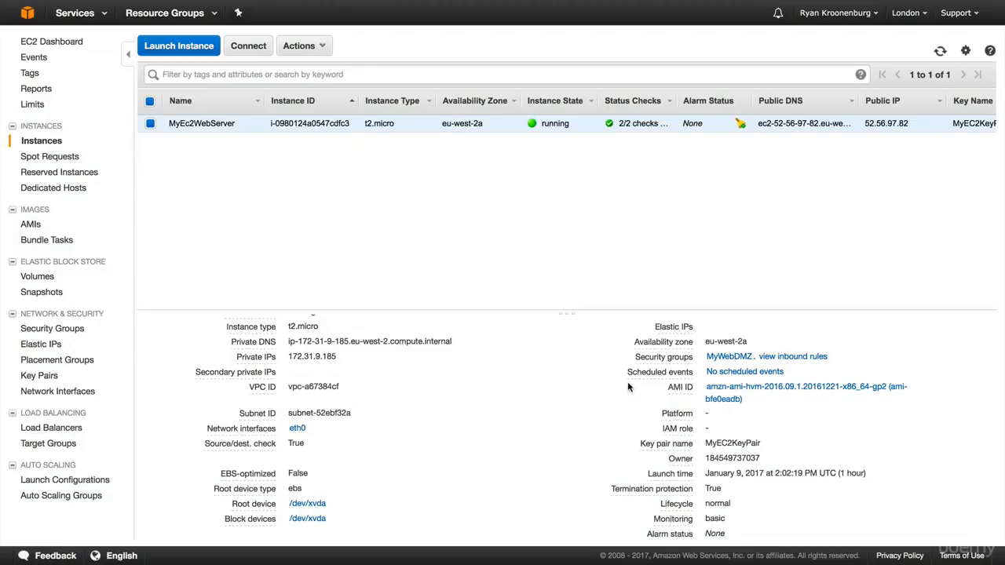
Disable termination protection for the MyEc2WebServer instance and refresh the instance list.
{"action": "left_click", "coordinate": [314, 50]}
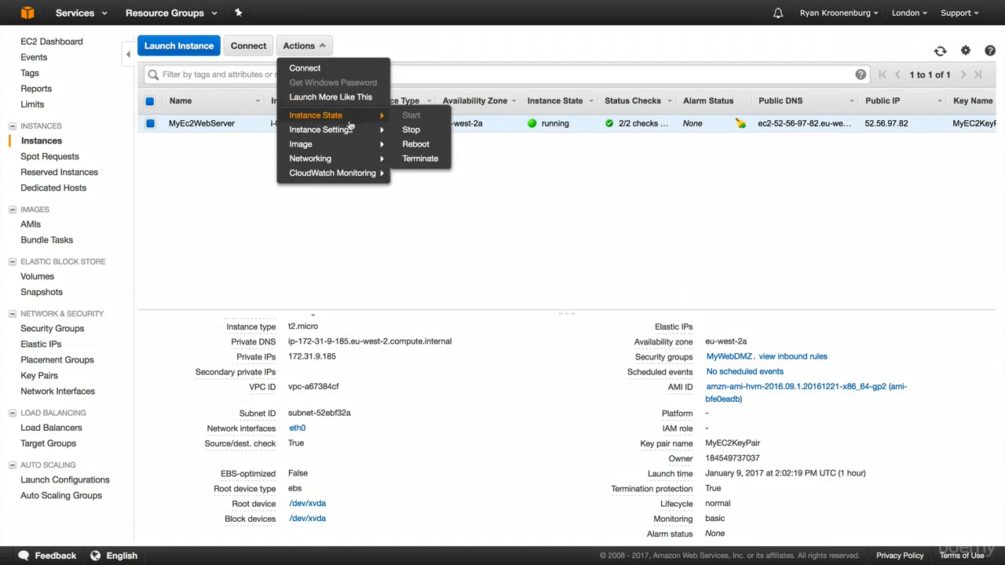
{"action": "mouse_move", "coordinate": [350, 138]}
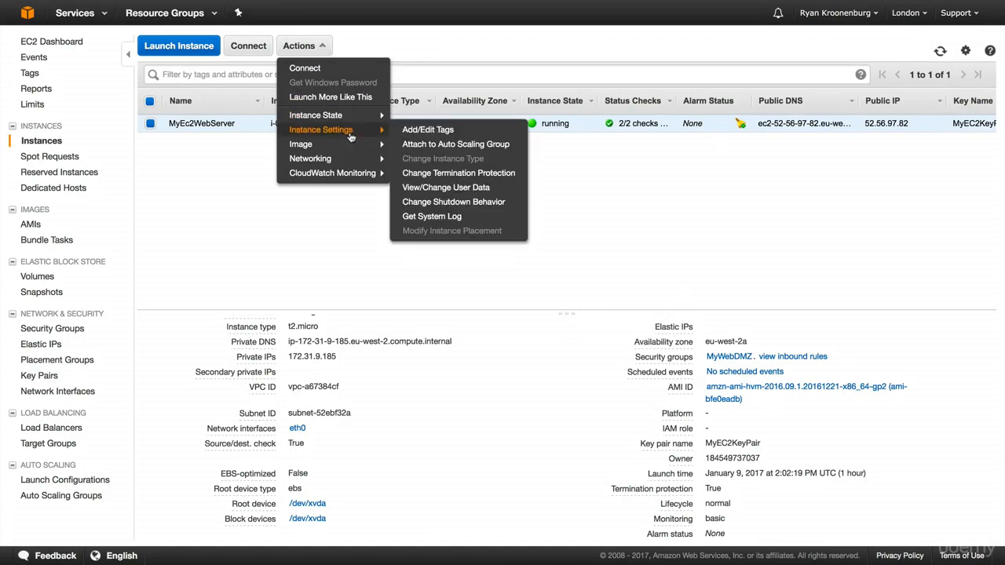
{"action": "left_click", "coordinate": [469, 173]}
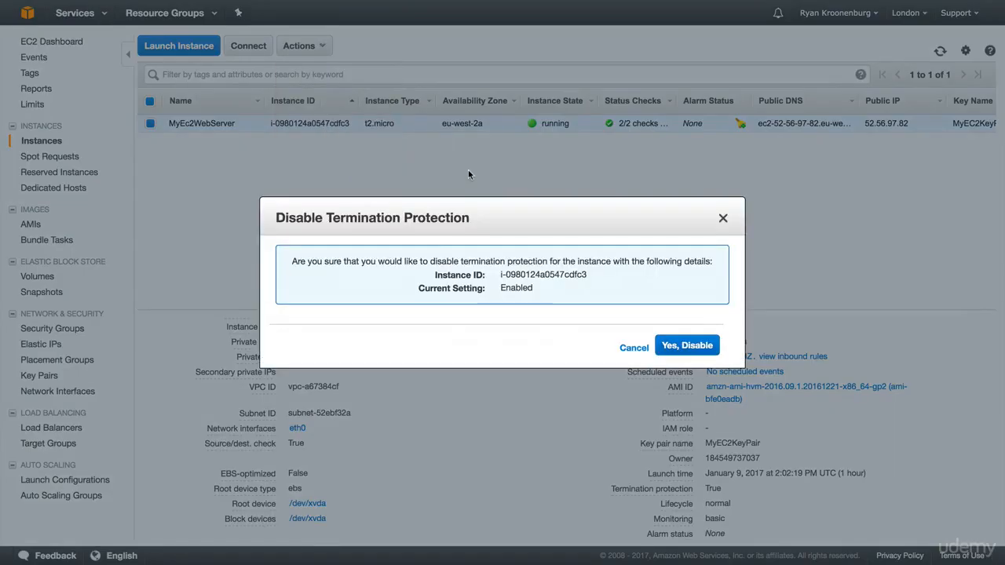
{"action": "left_click", "coordinate": [693, 348]}
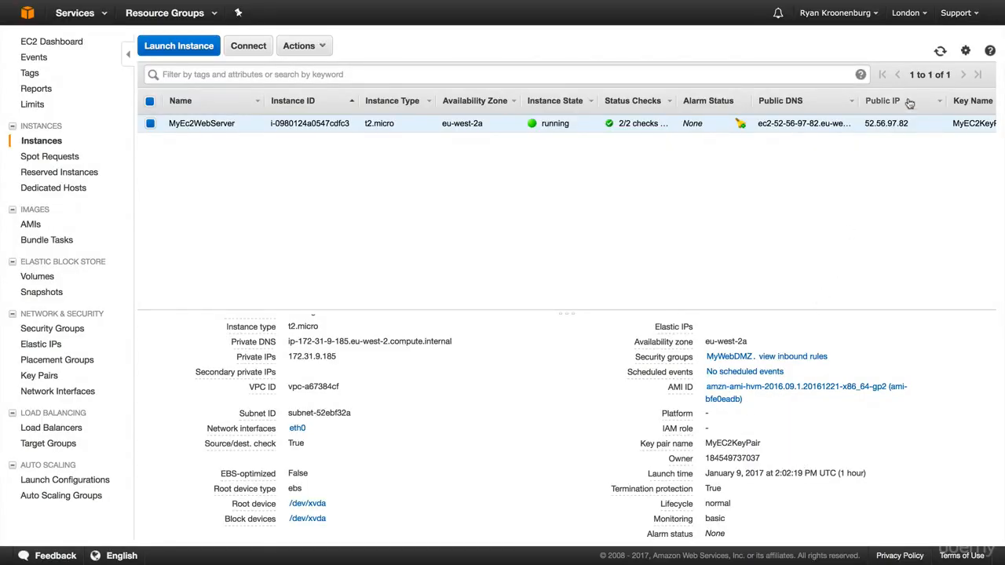
{"action": "left_click", "coordinate": [940, 52]}
{"action": "mouse_move", "coordinate": [632, 493]}
Examine the system and instance status checks of MyEc2WebServer and their explanations.
{"action": "scroll", "coordinate": [449, 434], "scroll_direction": "up", "scroll_amount": 2}
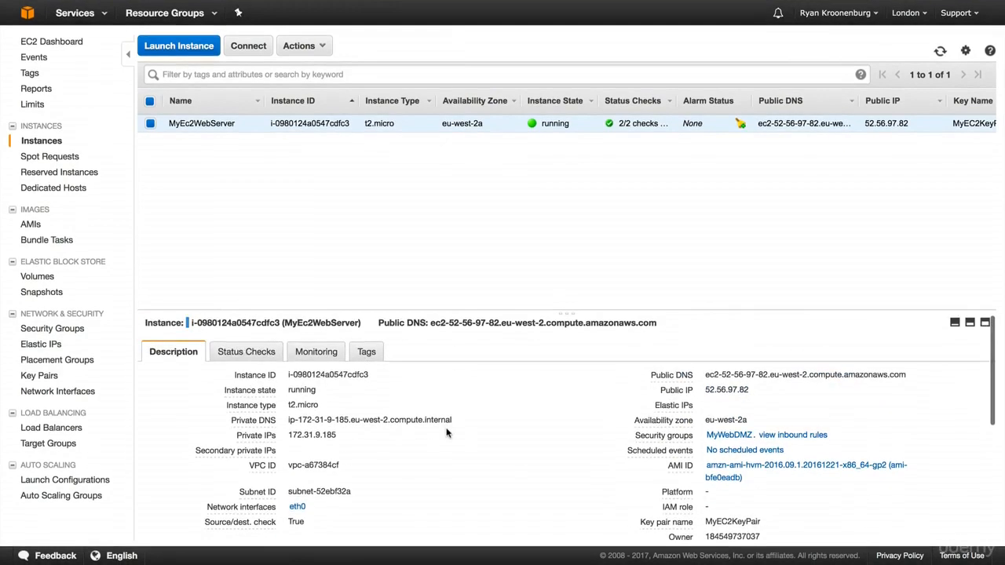
{"action": "left_click", "coordinate": [244, 359]}
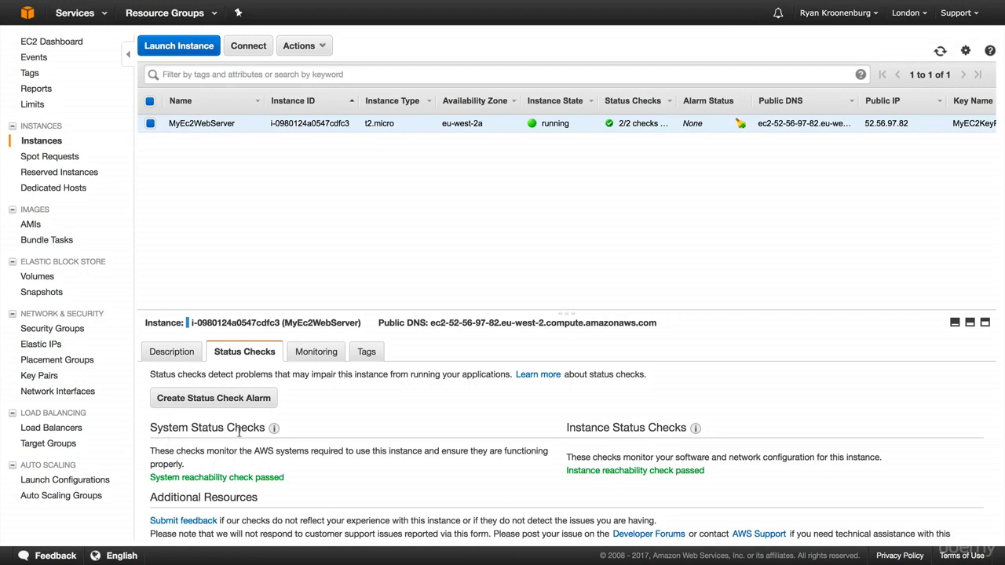
{"action": "mouse_move", "coordinate": [273, 429]}
{"action": "mouse_move", "coordinate": [697, 428]}
{"action": "mouse_move", "coordinate": [274, 429]}
Examine the CloudWatch monitoring graphs of MyEc2WebServer, covering CPU, disk, network and status check metrics.
{"action": "left_click", "coordinate": [316, 352]}
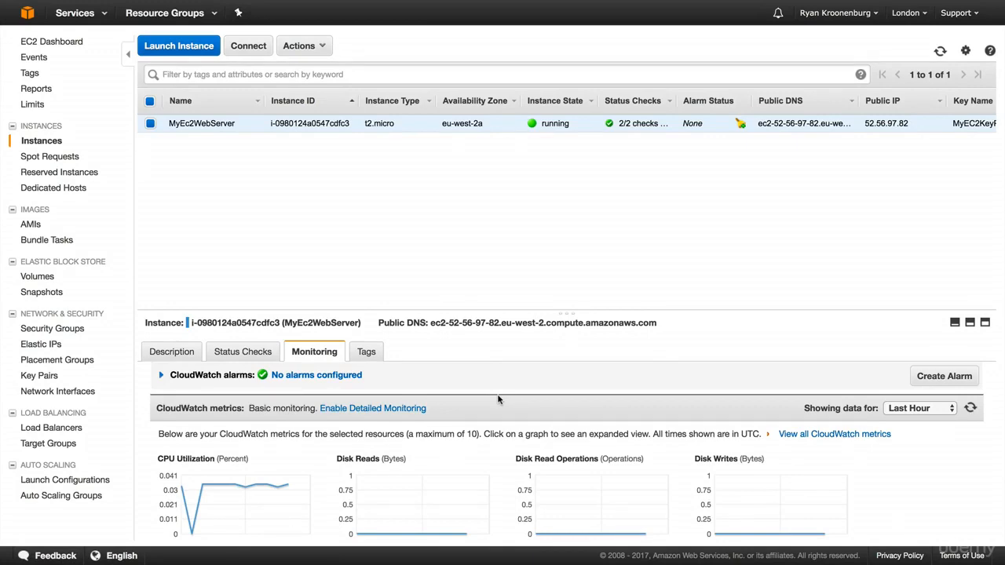
{"action": "scroll", "coordinate": [497, 400], "scroll_direction": "down", "scroll_amount": 4}
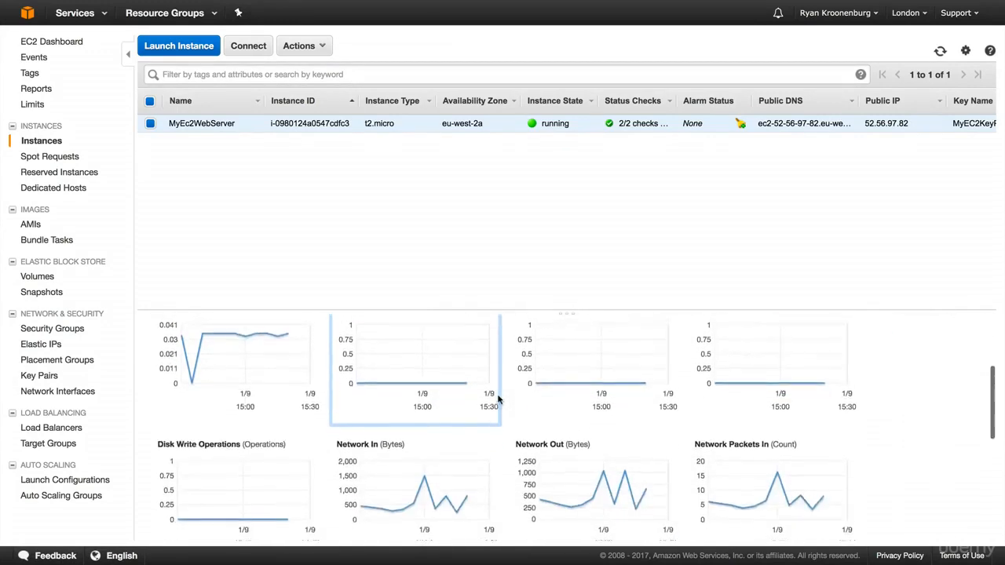
{"action": "scroll", "coordinate": [497, 400], "scroll_direction": "up", "scroll_amount": 4}
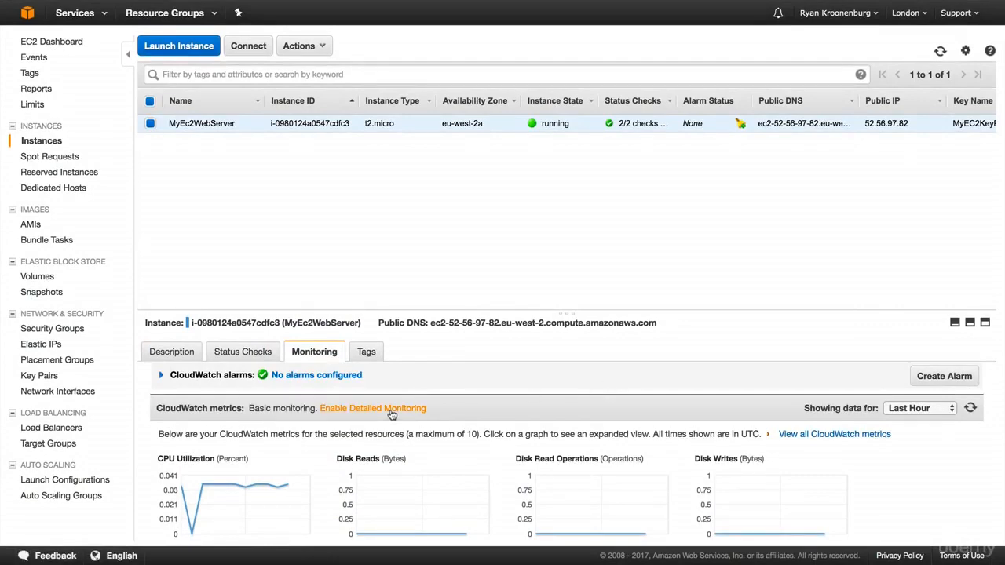
{"action": "scroll", "coordinate": [539, 367], "scroll_direction": "down", "scroll_amount": 2}
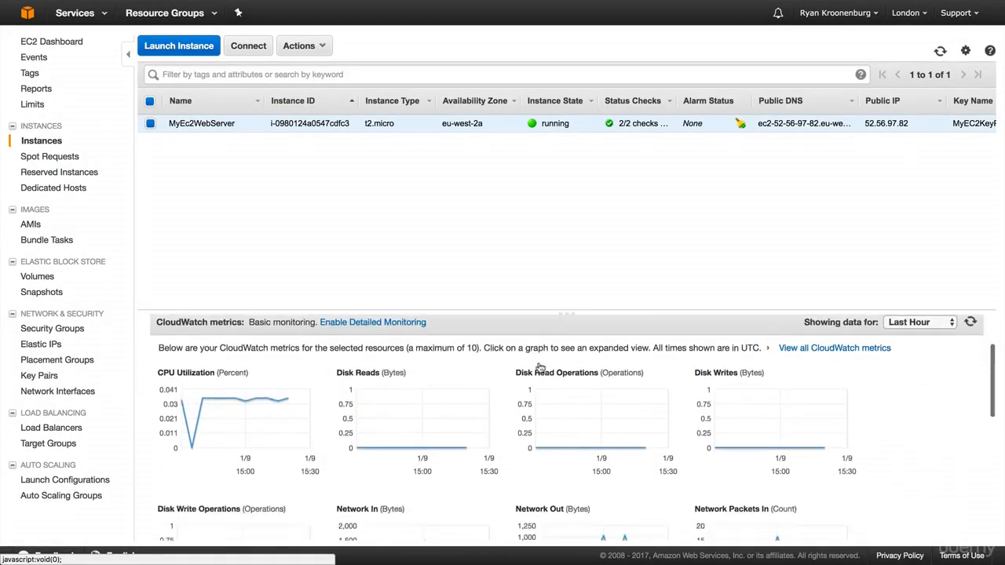
{"action": "scroll", "coordinate": [539, 367], "scroll_direction": "down", "scroll_amount": 1}
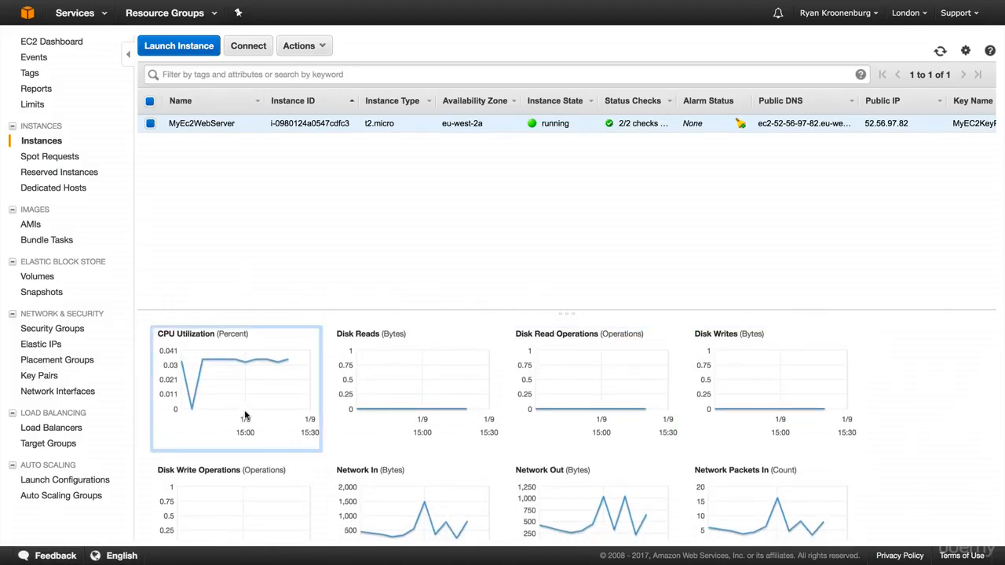
{"action": "scroll", "coordinate": [245, 415], "scroll_direction": "down", "scroll_amount": 3}
{"action": "scroll", "coordinate": [245, 415], "scroll_direction": "up", "scroll_amount": 3}
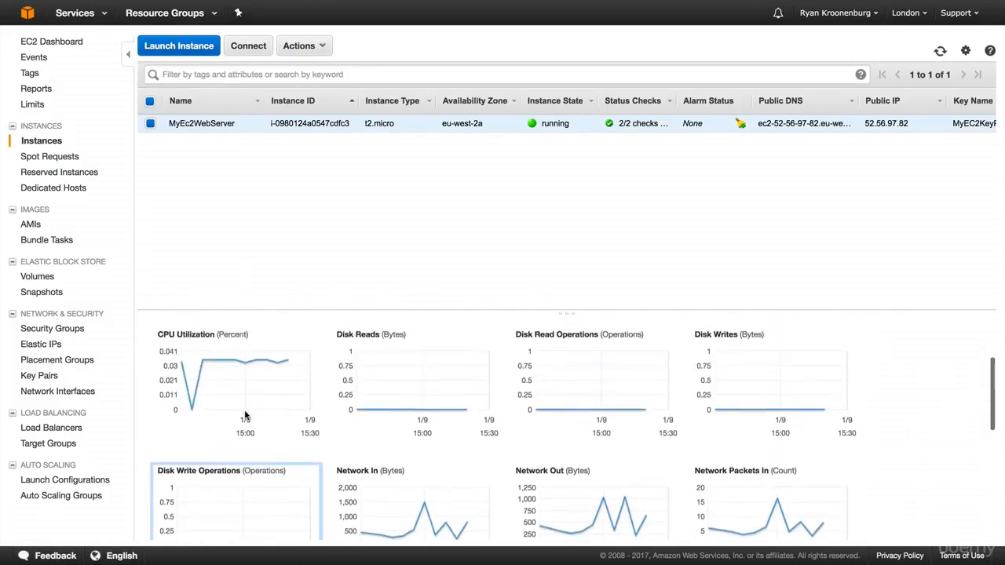
{"action": "scroll", "coordinate": [245, 415], "scroll_direction": "up", "scroll_amount": 1}
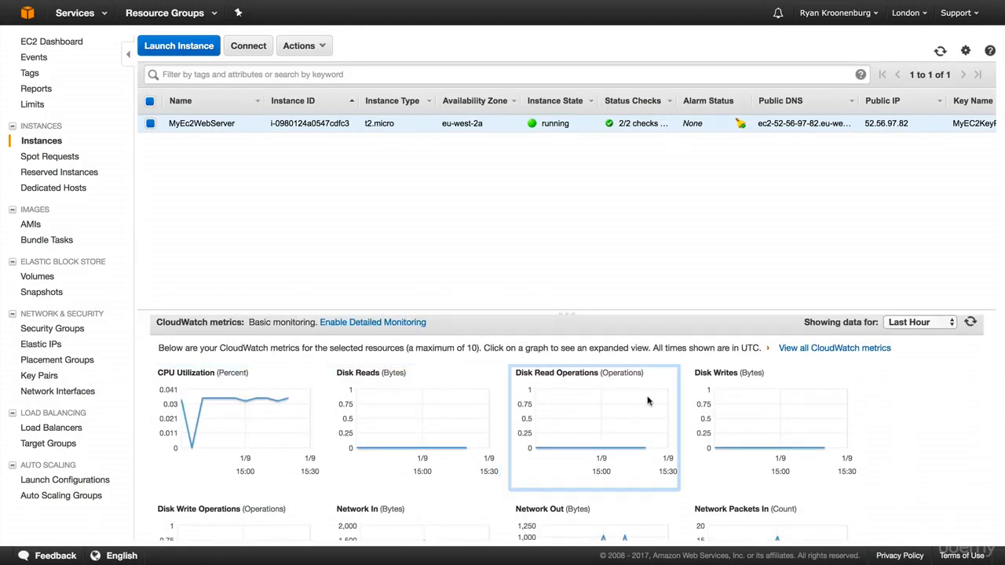
{"action": "scroll", "coordinate": [821, 400], "scroll_direction": "down", "scroll_amount": 3}
{"action": "scroll", "coordinate": [822, 400], "scroll_direction": "up", "scroll_amount": 3}
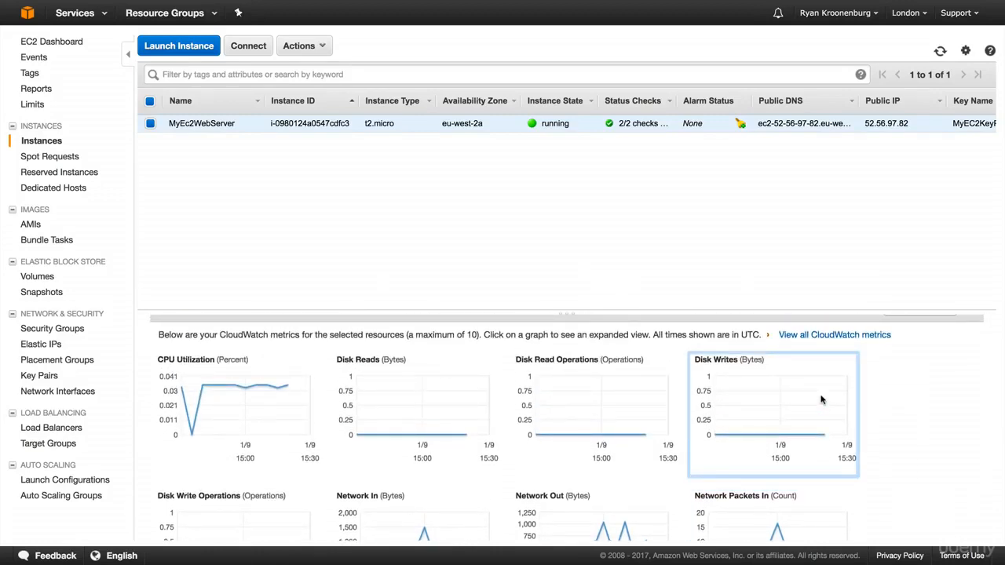
{"action": "scroll", "coordinate": [821, 399], "scroll_direction": "down", "scroll_amount": 3}
{"action": "scroll", "coordinate": [821, 400], "scroll_direction": "down", "scroll_amount": 1}
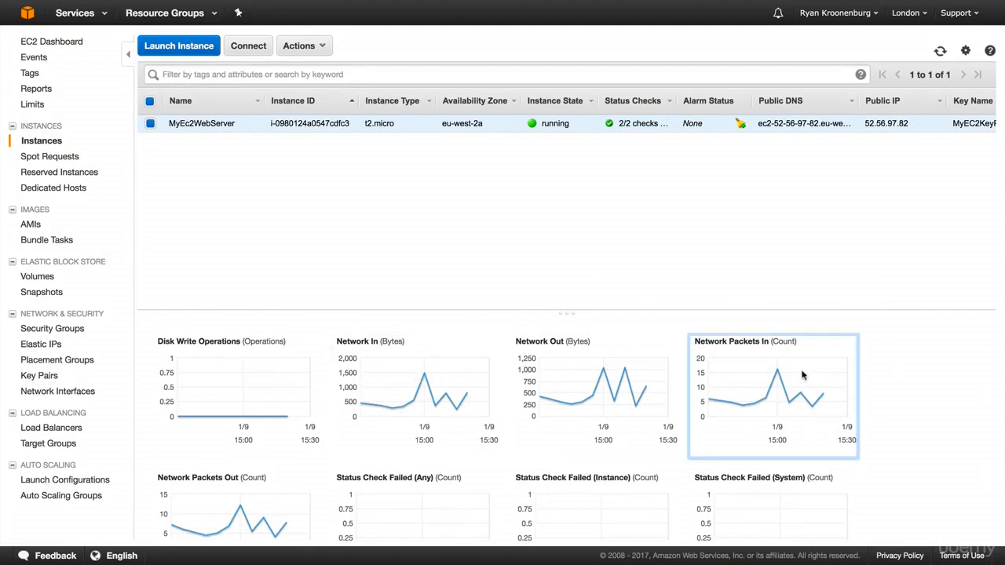
Examine the remaining network and status check graphs of MyEc2WebServer, and view the tags assigned to the instance.
{"action": "scroll", "coordinate": [801, 376], "scroll_direction": "down", "scroll_amount": 2}
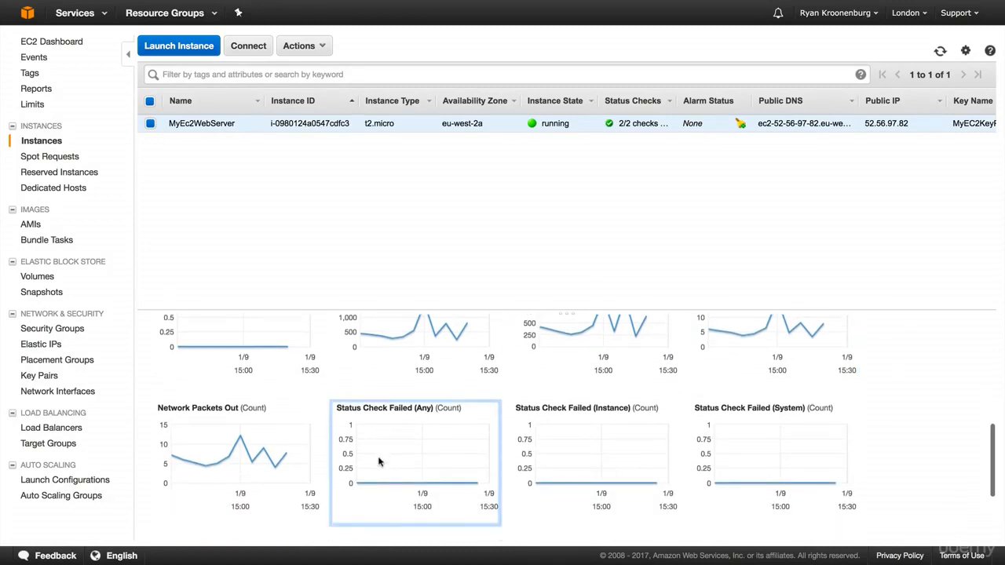
{"action": "scroll", "coordinate": [379, 461], "scroll_direction": "down", "scroll_amount": 1}
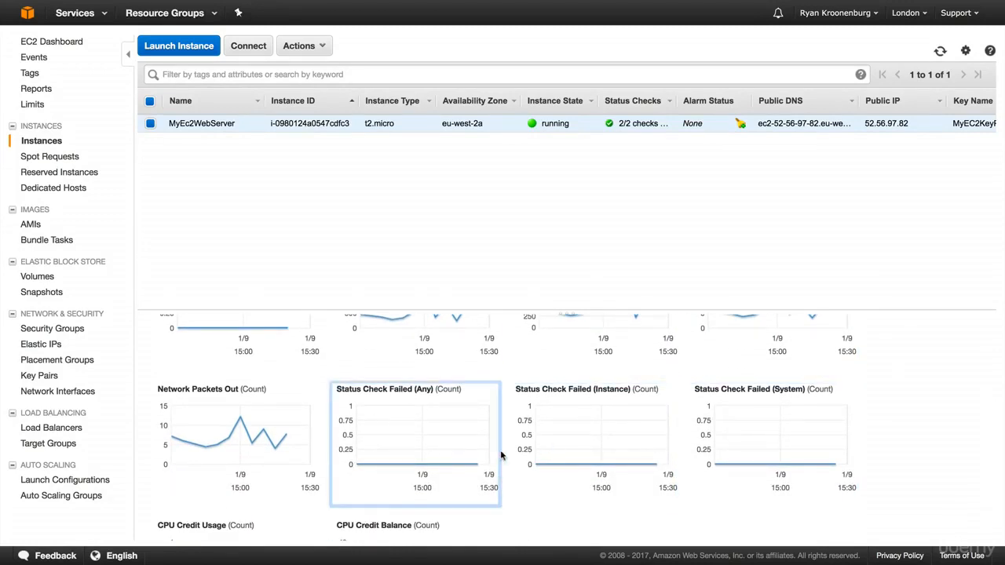
{"action": "scroll", "coordinate": [413, 459], "scroll_direction": "up", "scroll_amount": 5}
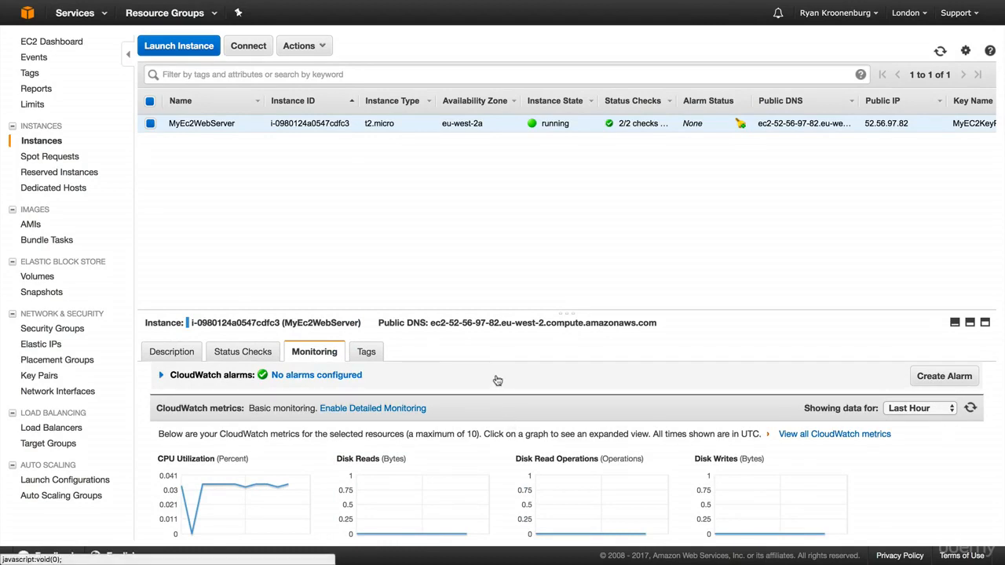
{"action": "left_click", "coordinate": [365, 353]}
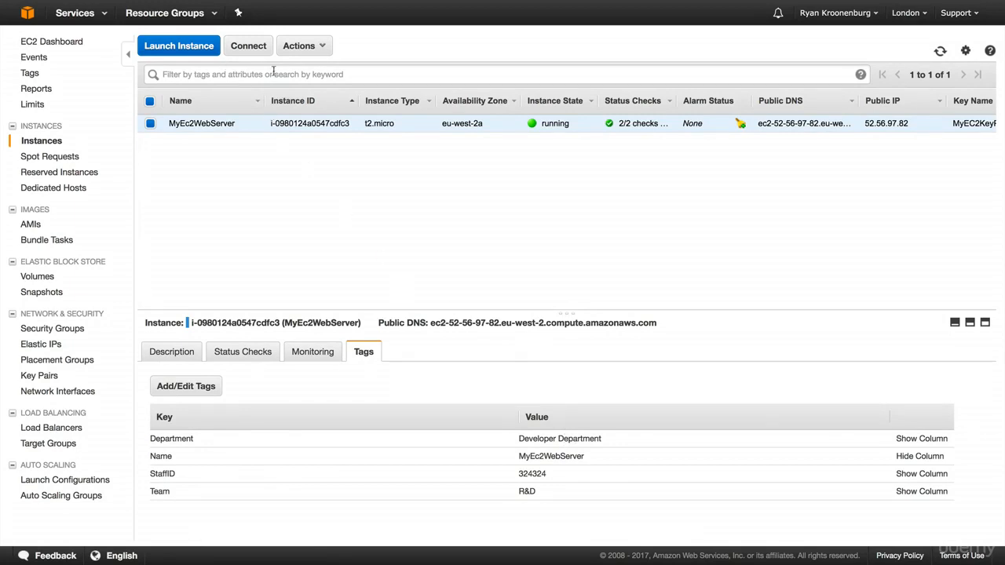
Terminate the MyEc2WebServer instance.
{"action": "left_click", "coordinate": [295, 50]}
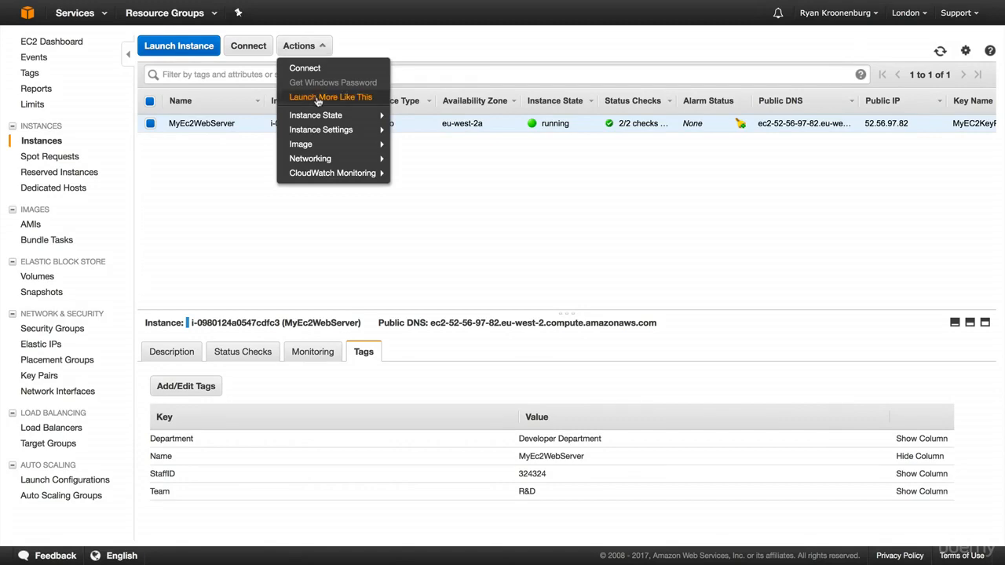
{"action": "mouse_move", "coordinate": [322, 120]}
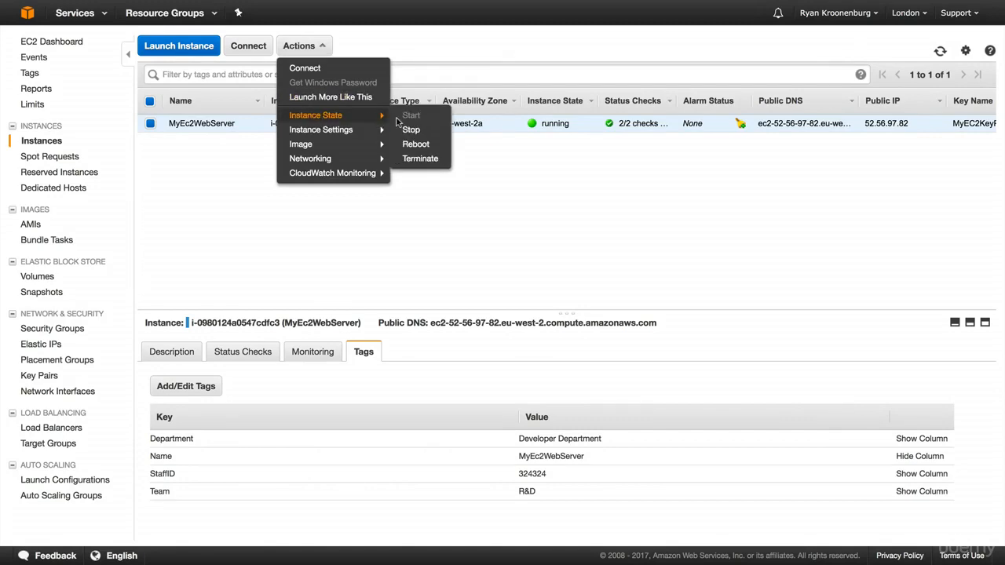
{"action": "left_click", "coordinate": [420, 158]}
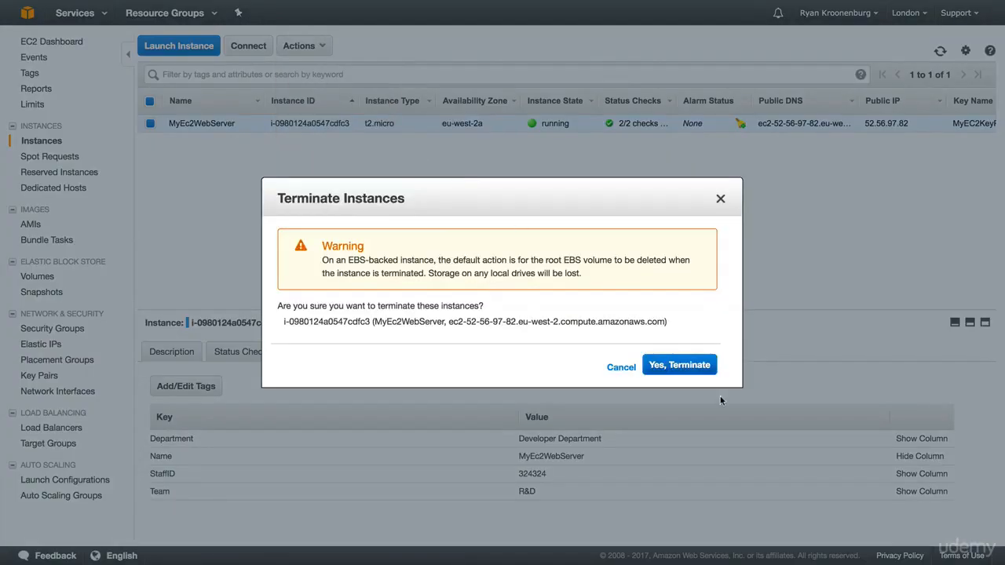
{"action": "left_click", "coordinate": [668, 365]}
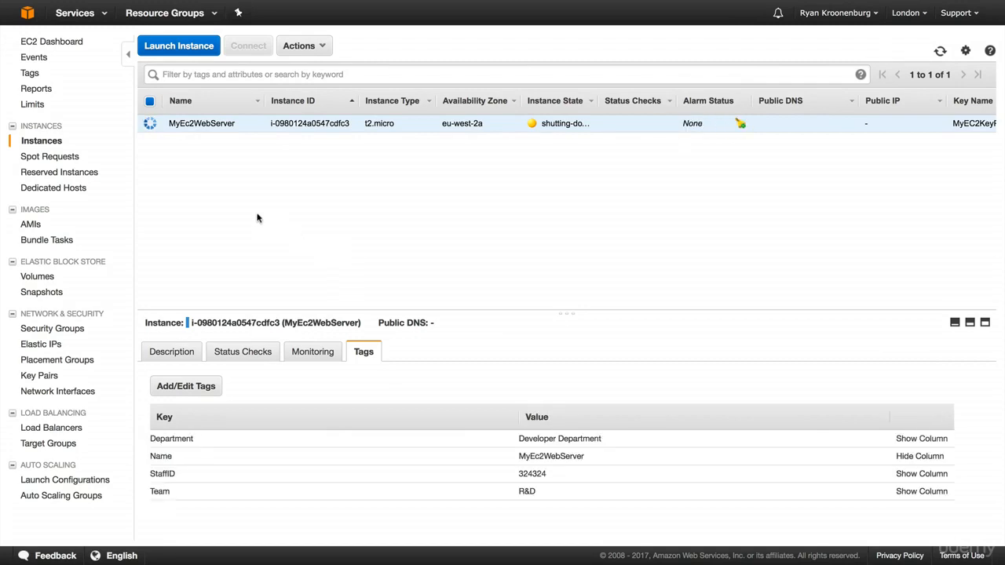
Start a Reserved Instances purchase from the EC2 dashboard and view the available platform options.
{"action": "left_click", "coordinate": [74, 42]}
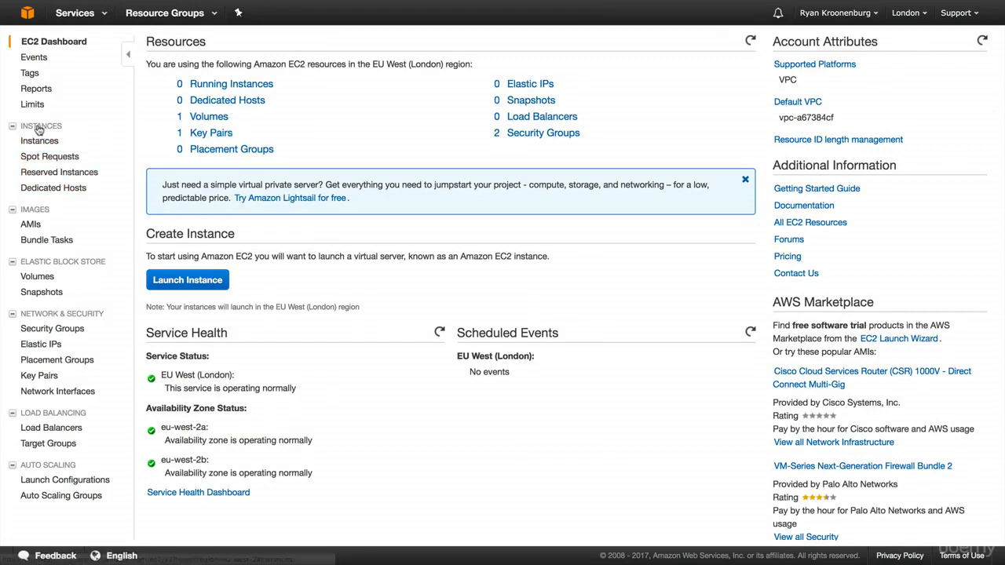
{"action": "left_click", "coordinate": [49, 174]}
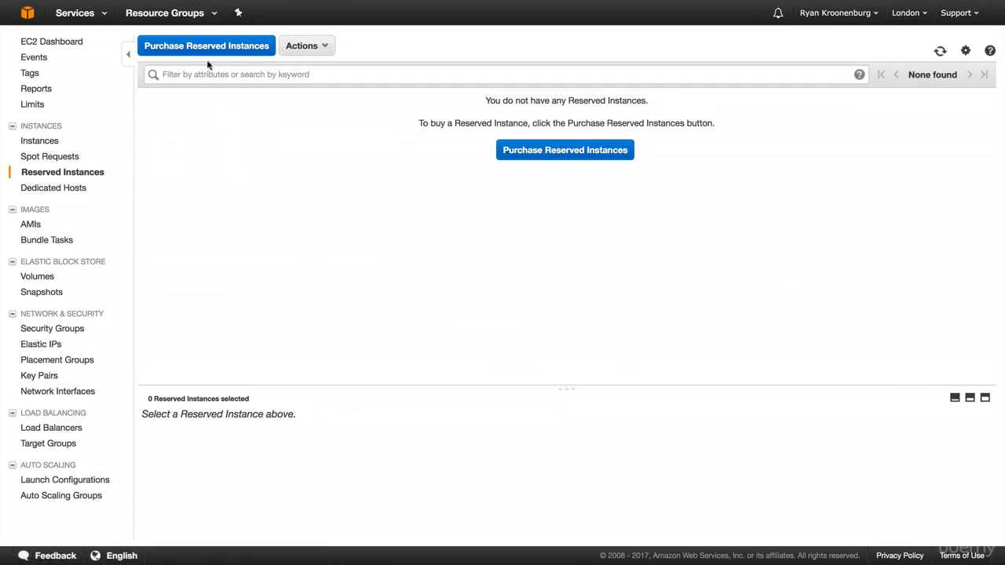
{"action": "left_click", "coordinate": [202, 52]}
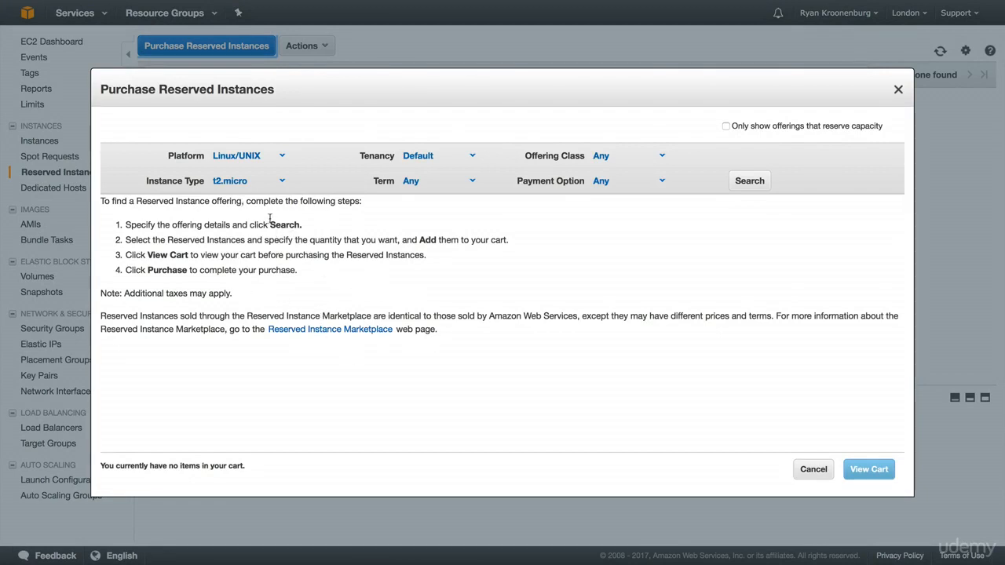
{"action": "left_click", "coordinate": [278, 159]}
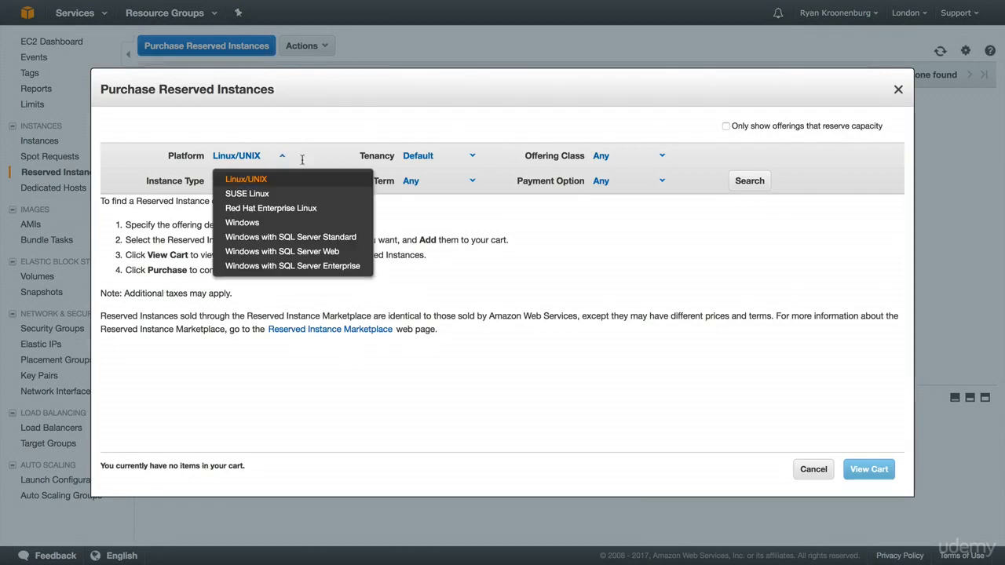
{"action": "left_click", "coordinate": [493, 162]}
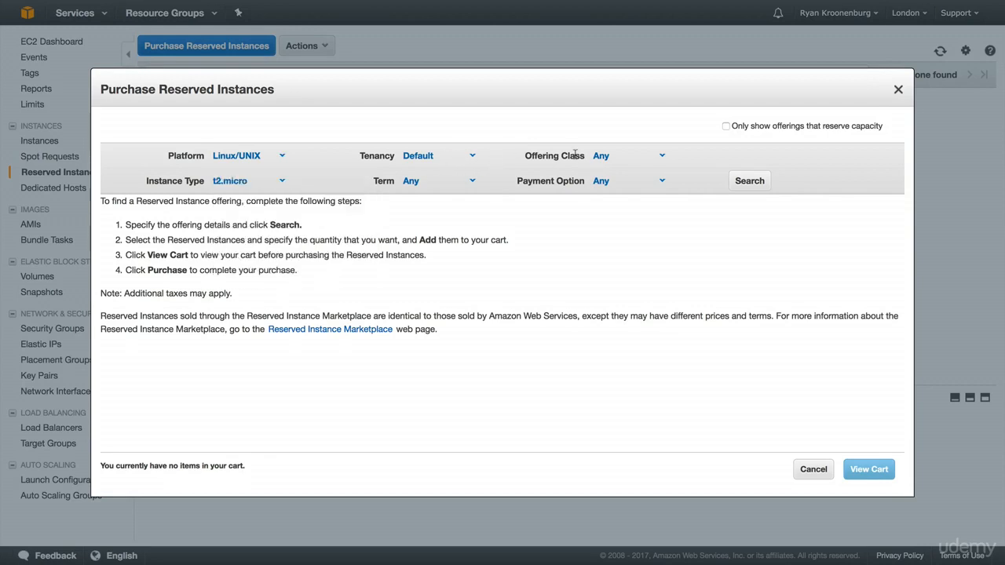
Search the Linux/UNIX t2.micro reserved offerings with a 12-month term and the All Upfront payment option.
{"action": "left_click", "coordinate": [644, 155]}
{"action": "left_click", "coordinate": [644, 154]}
{"action": "left_click", "coordinate": [445, 187]}
{"action": "left_click", "coordinate": [450, 238]}
{"action": "left_click", "coordinate": [626, 182]}
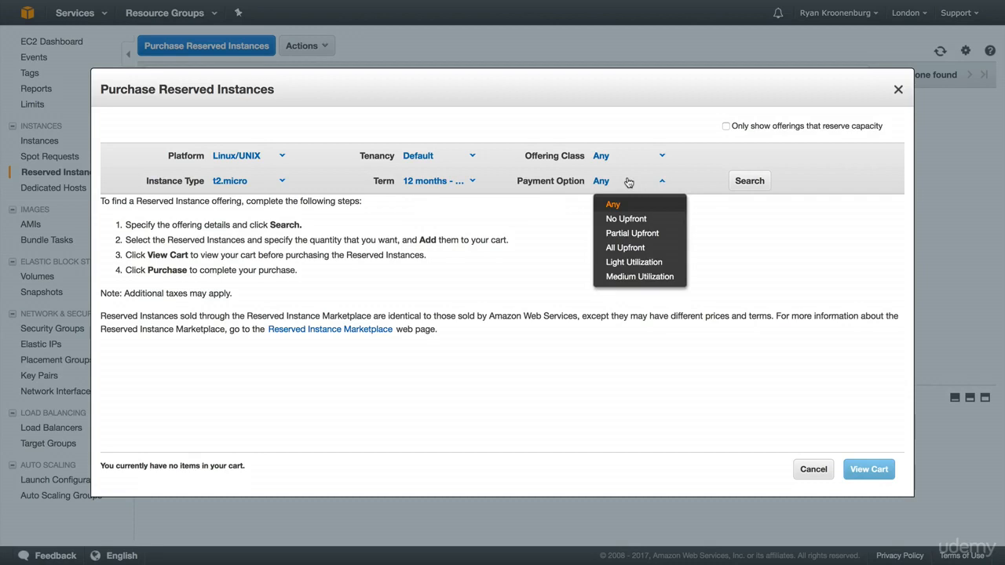
{"action": "left_click", "coordinate": [639, 249]}
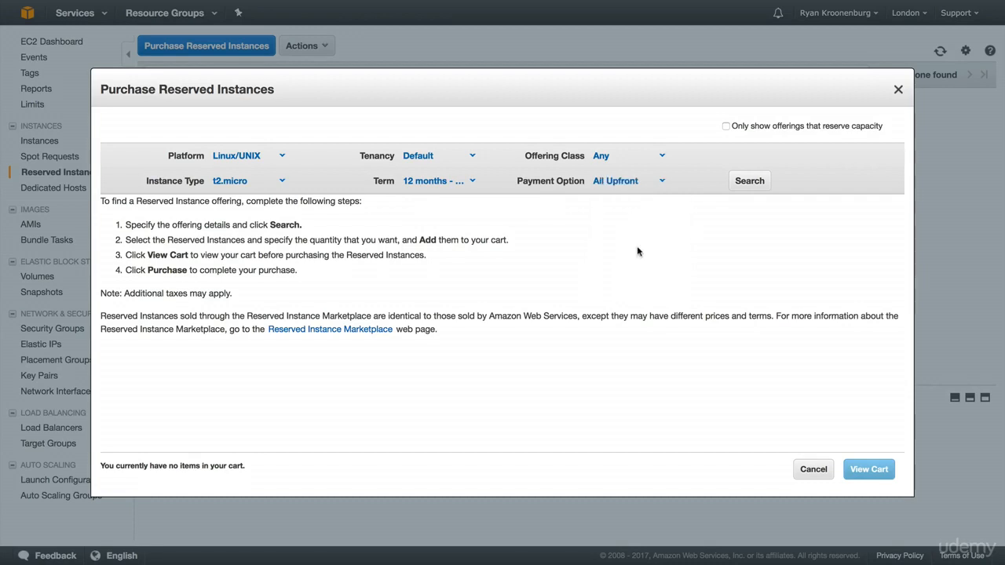
{"action": "left_click", "coordinate": [743, 185]}
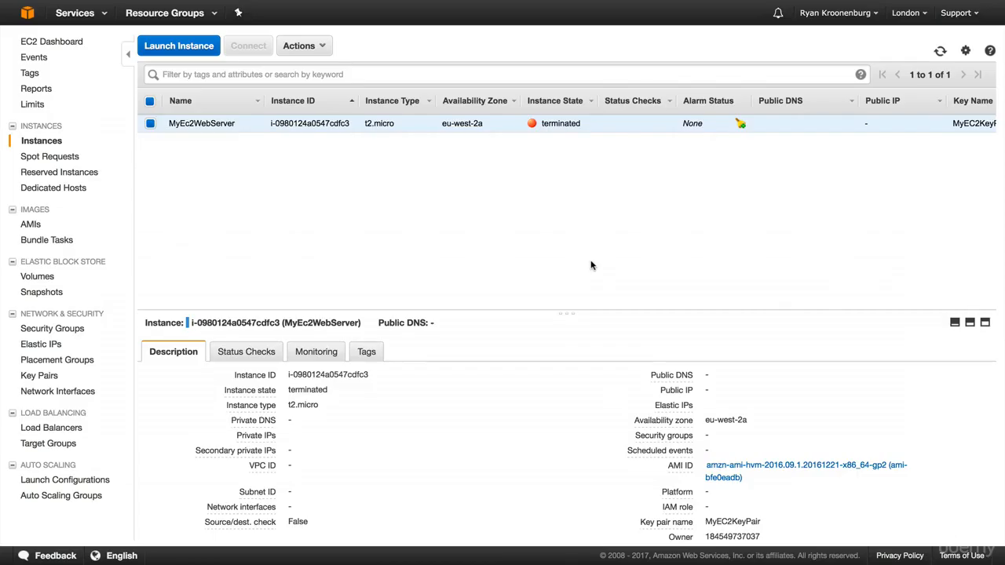
Start launching a t2.micro instance from Amazon Linux AMI 2016.09.1, keeping the default instance details, and proceed to the storage settings.
{"action": "left_click", "coordinate": [181, 48]}
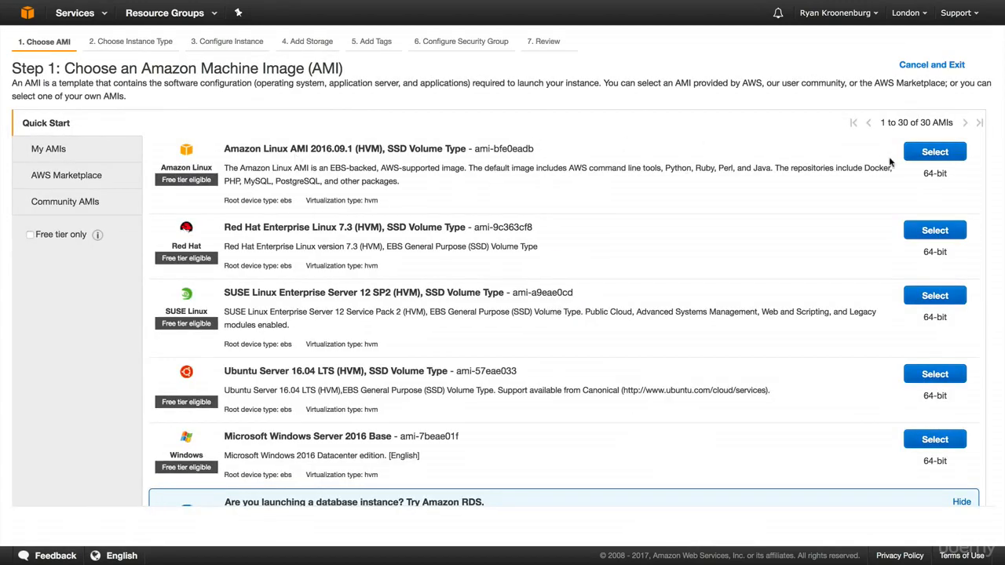
{"action": "left_click", "coordinate": [934, 153]}
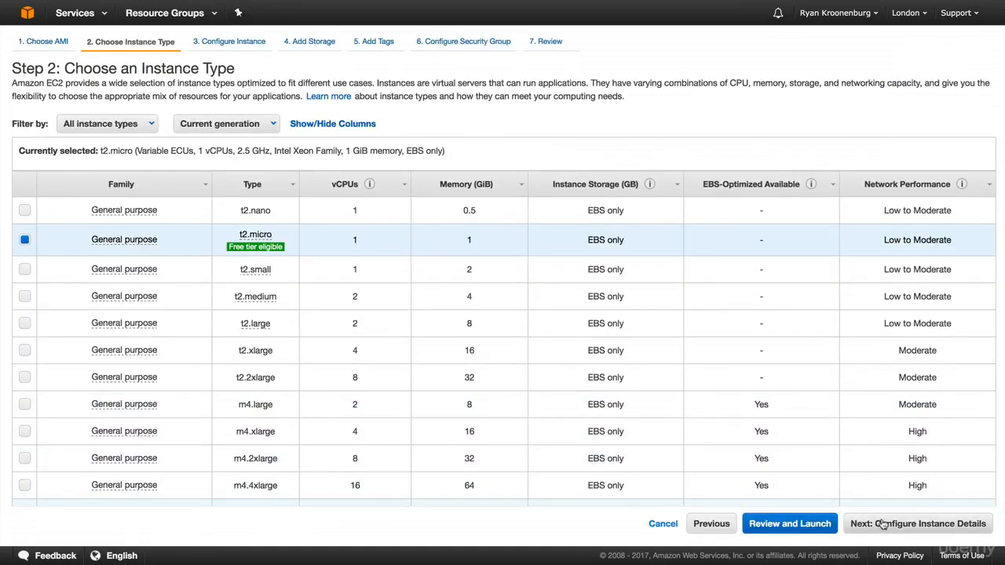
{"action": "left_click", "coordinate": [882, 524]}
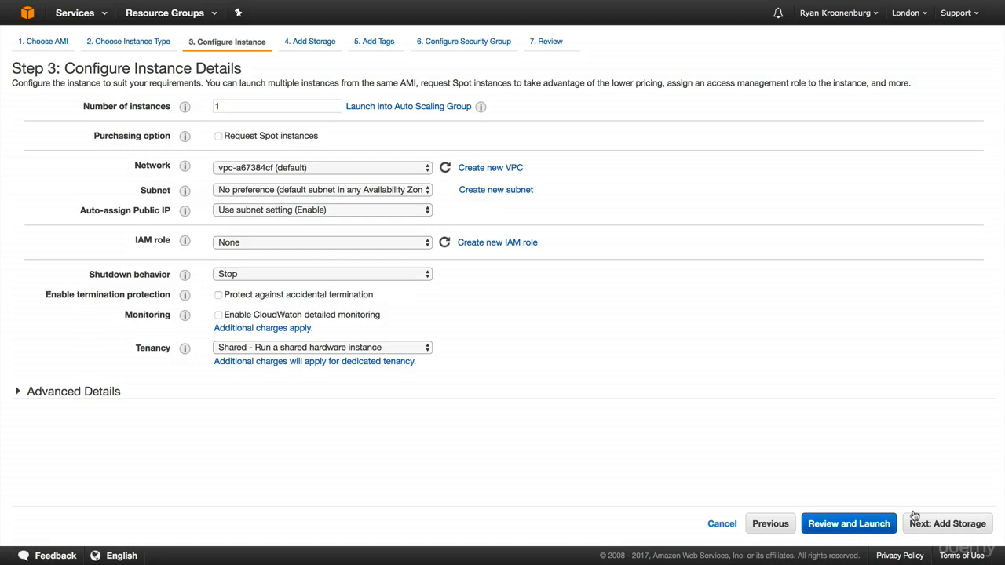
{"action": "left_click", "coordinate": [927, 522]}
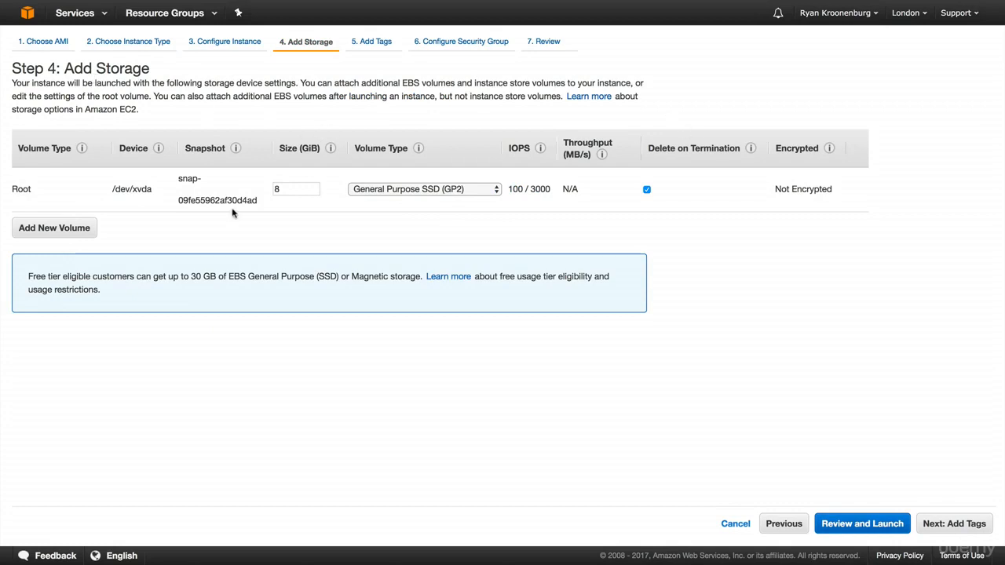
Add a second EBS volume to the new instance and enable encryption for it.
{"action": "left_click", "coordinate": [71, 227]}
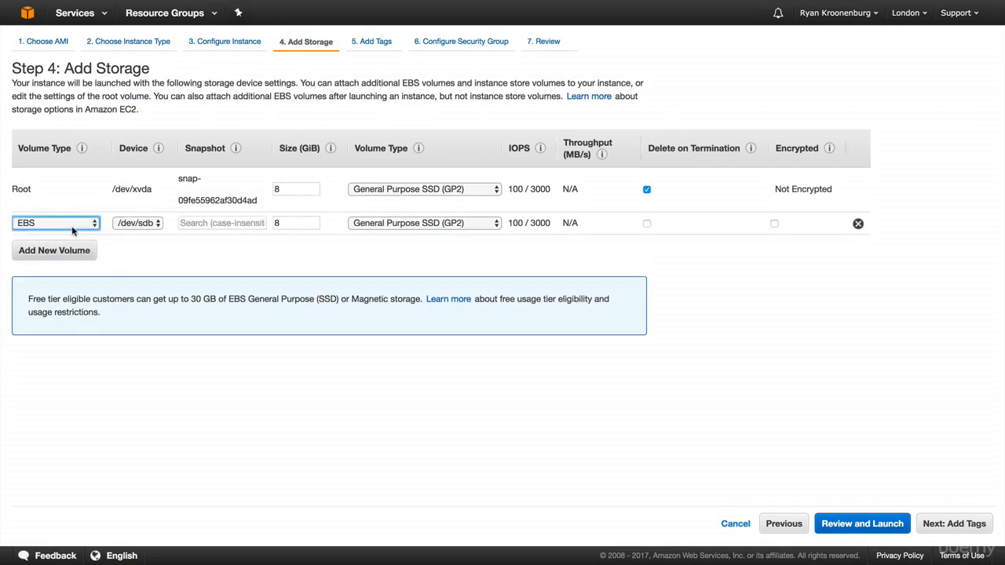
{"action": "left_click", "coordinate": [774, 226]}
{"action": "left_click", "coordinate": [775, 225]}
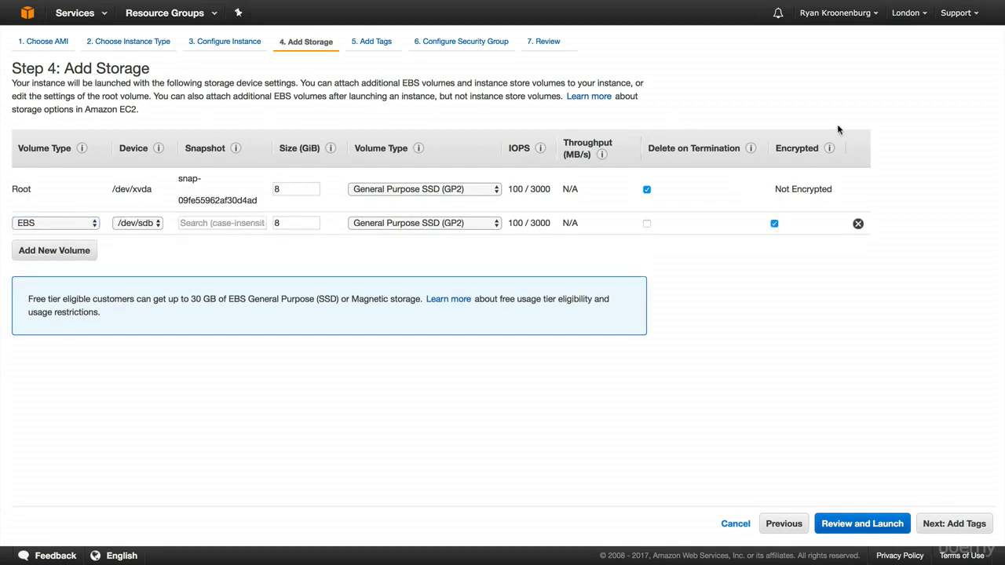
Check the encryption setting of the root volume, and return to the AMI selection.
{"action": "triple_click", "coordinate": [794, 192]}
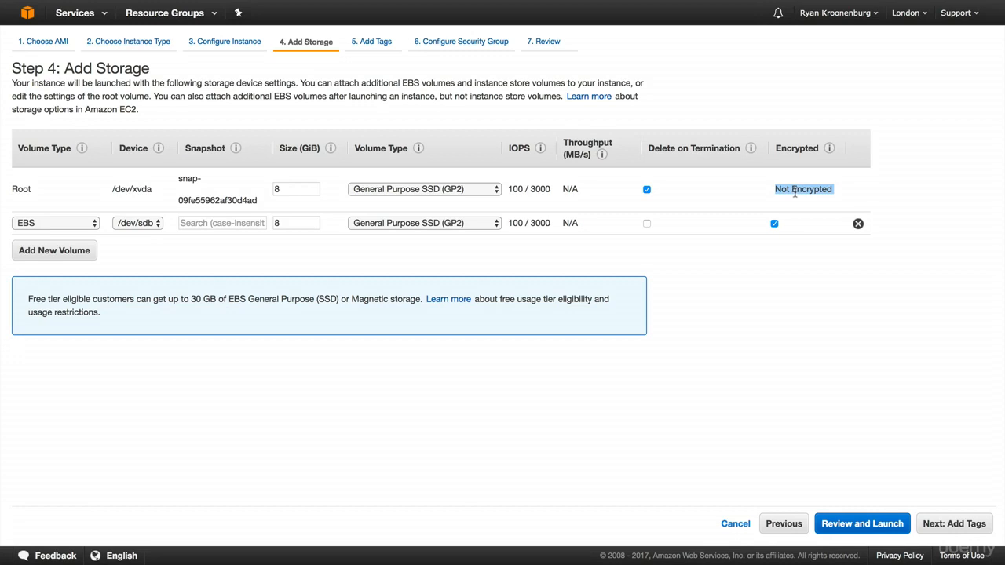
{"action": "left_click", "coordinate": [754, 254]}
{"action": "left_click", "coordinate": [44, 41]}
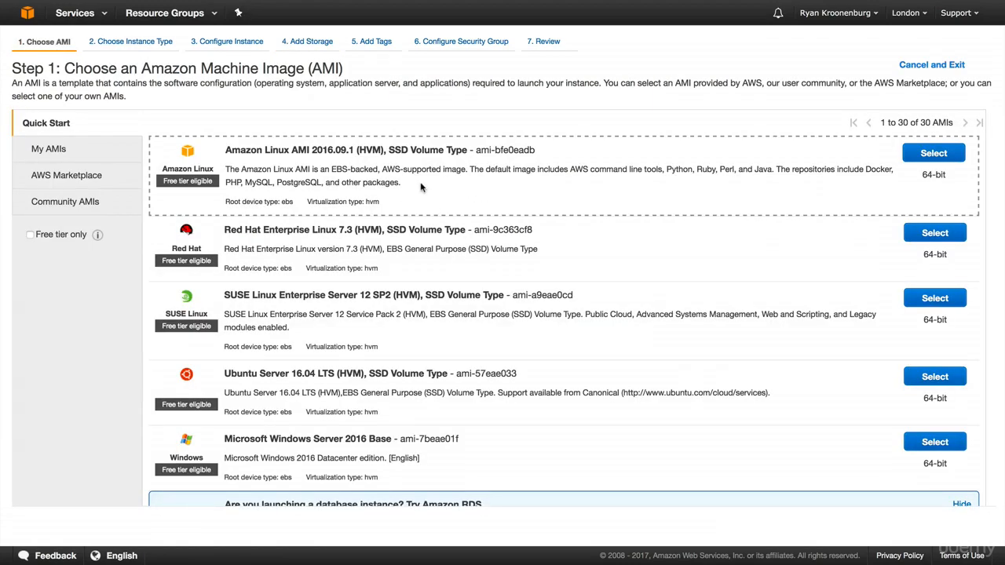